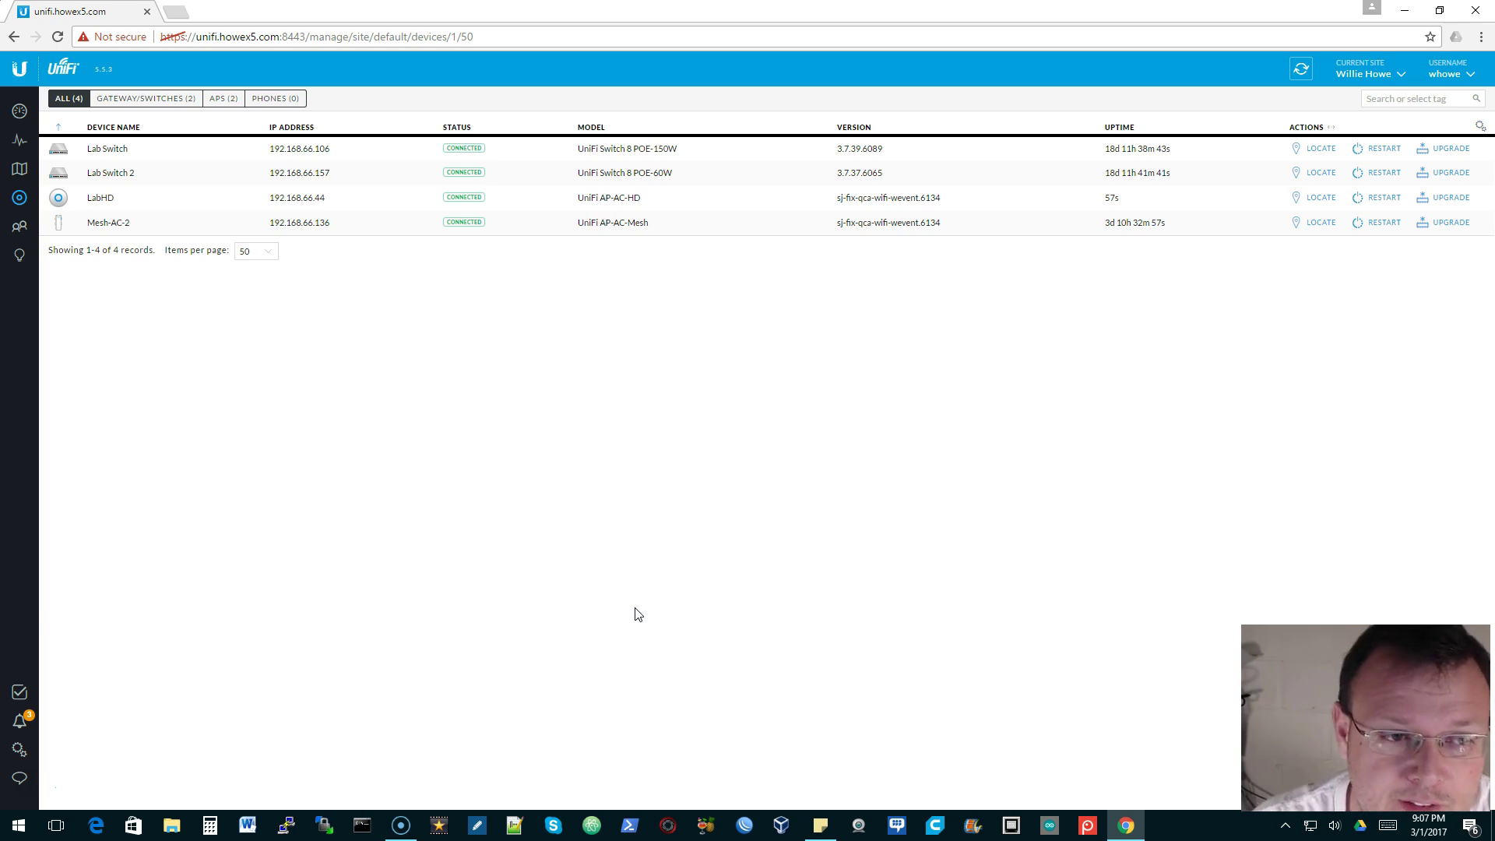
Step: Open the properties panel for the LabHD access point
left_click(656, 537)
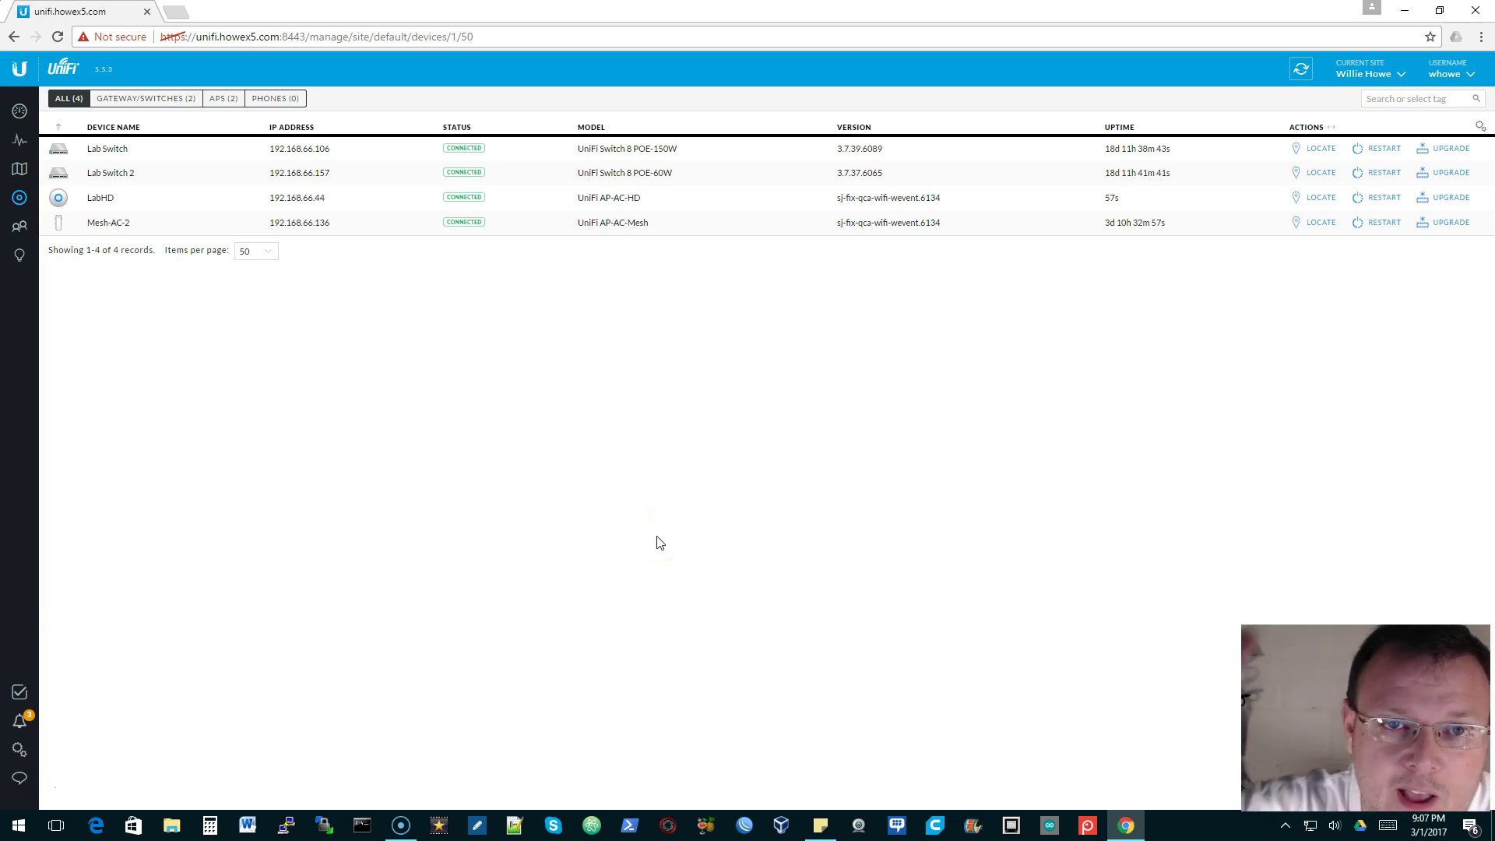
left_click(599, 263)
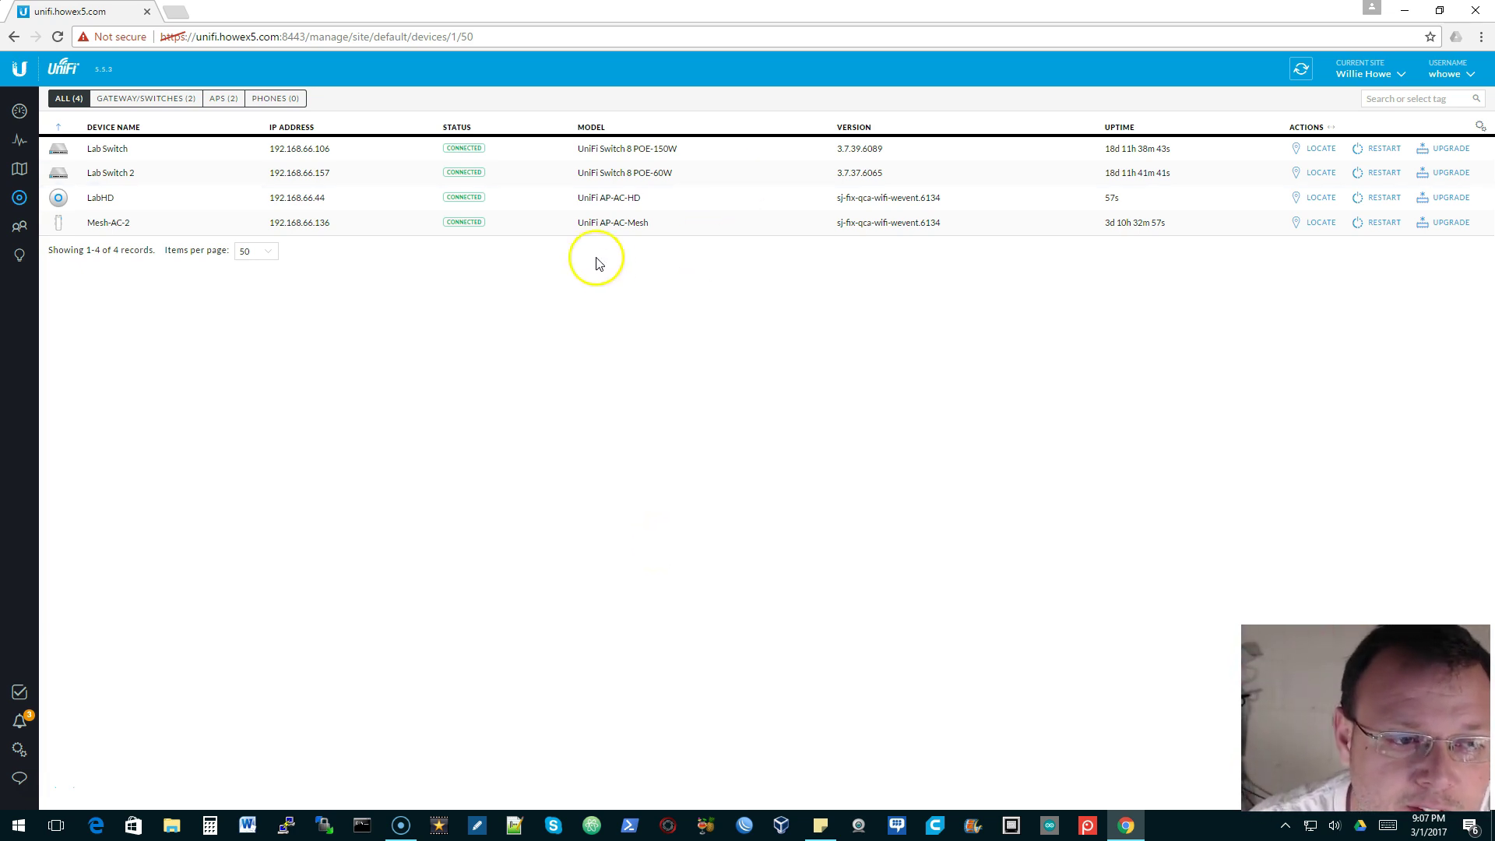
left_click(134, 204)
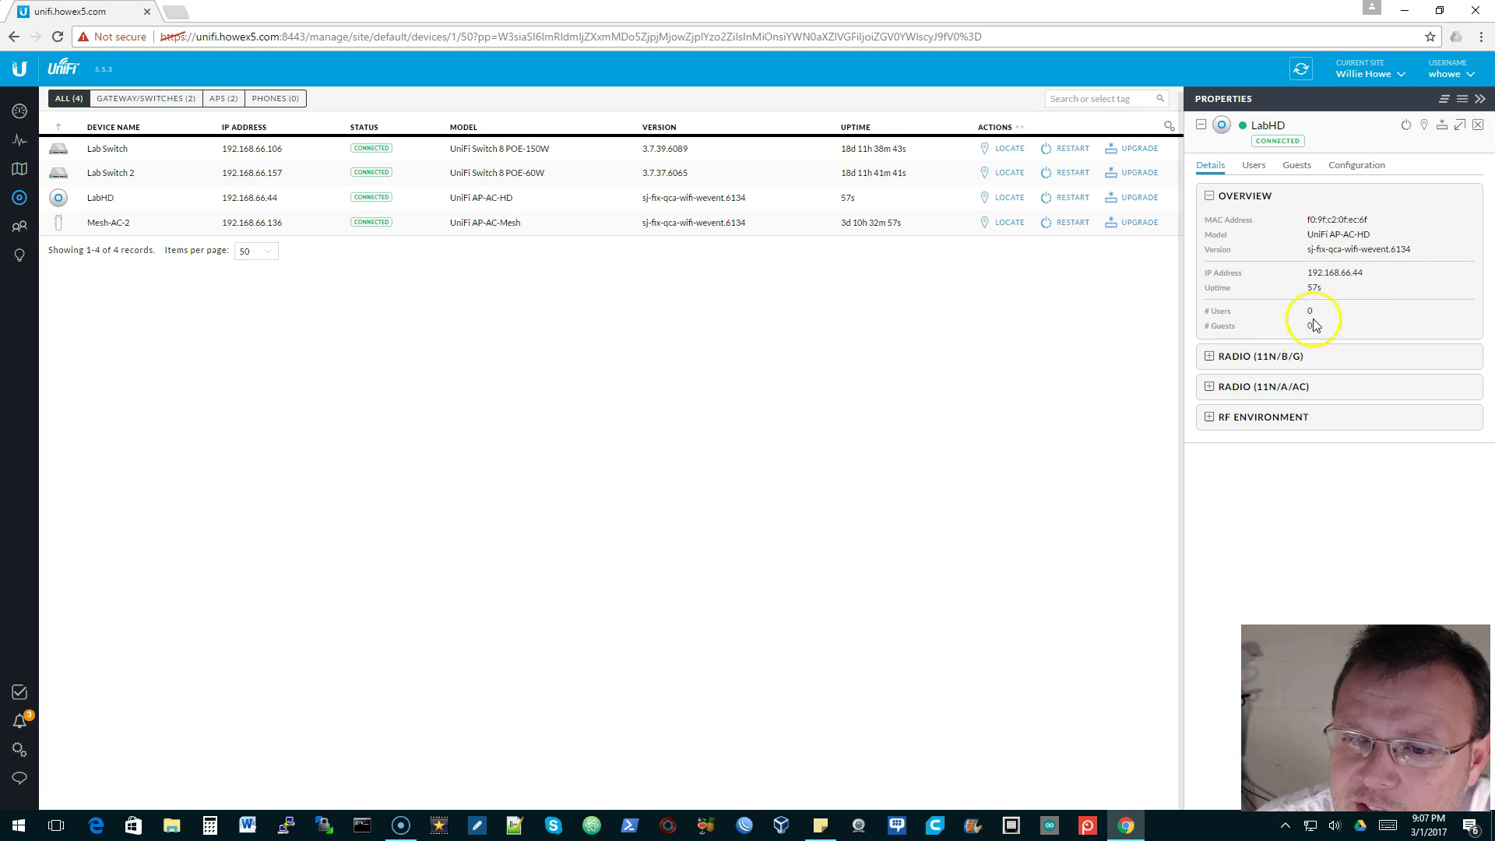
Step: Review LabHD's 11N/B/G and 11N/A/AC radio statistics and RF environment channel utilization
left_click(1210, 360)
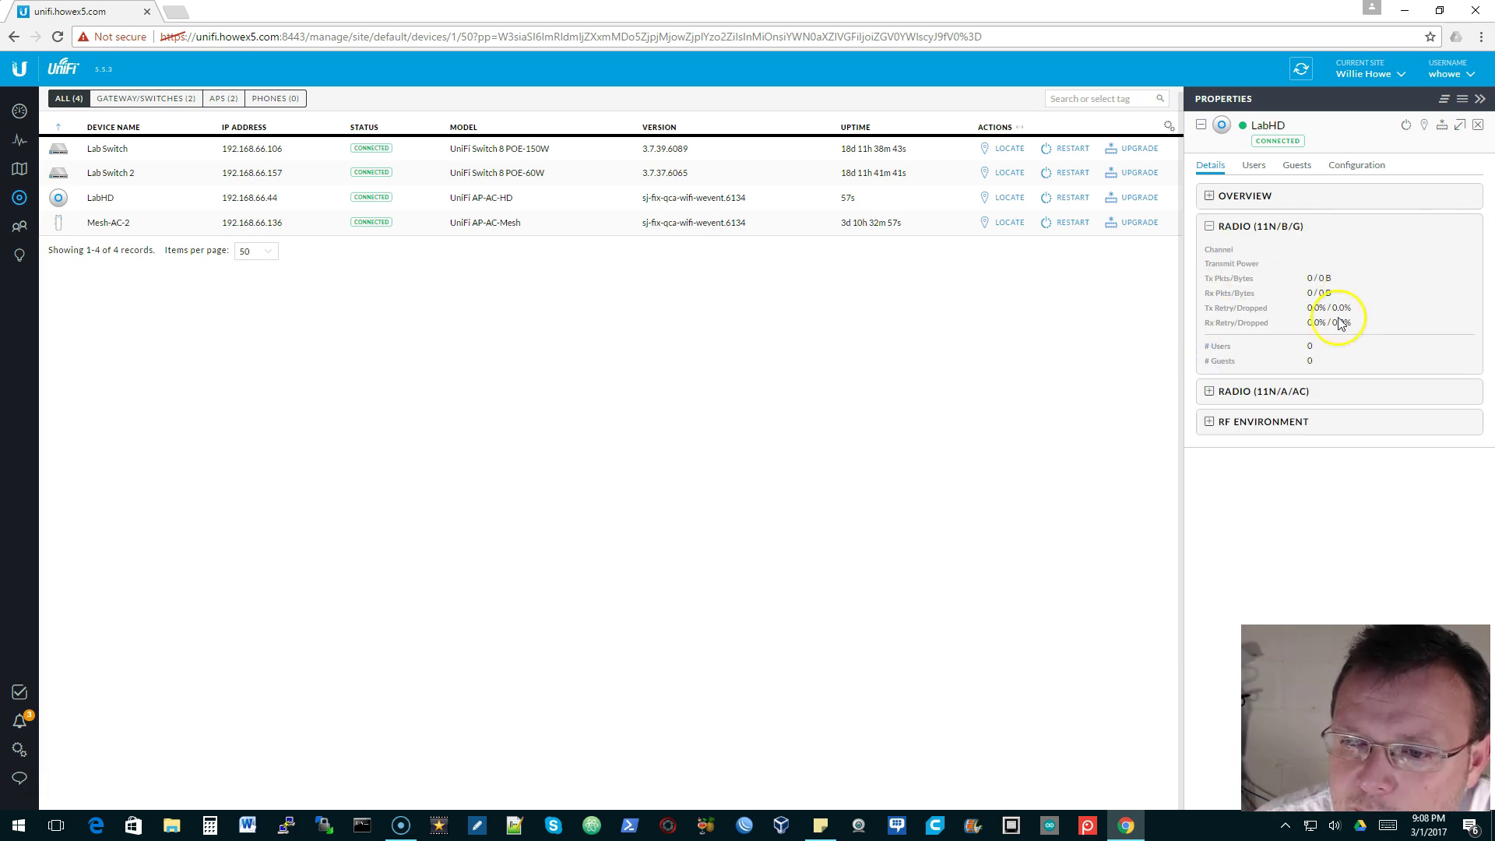
left_click(1211, 231)
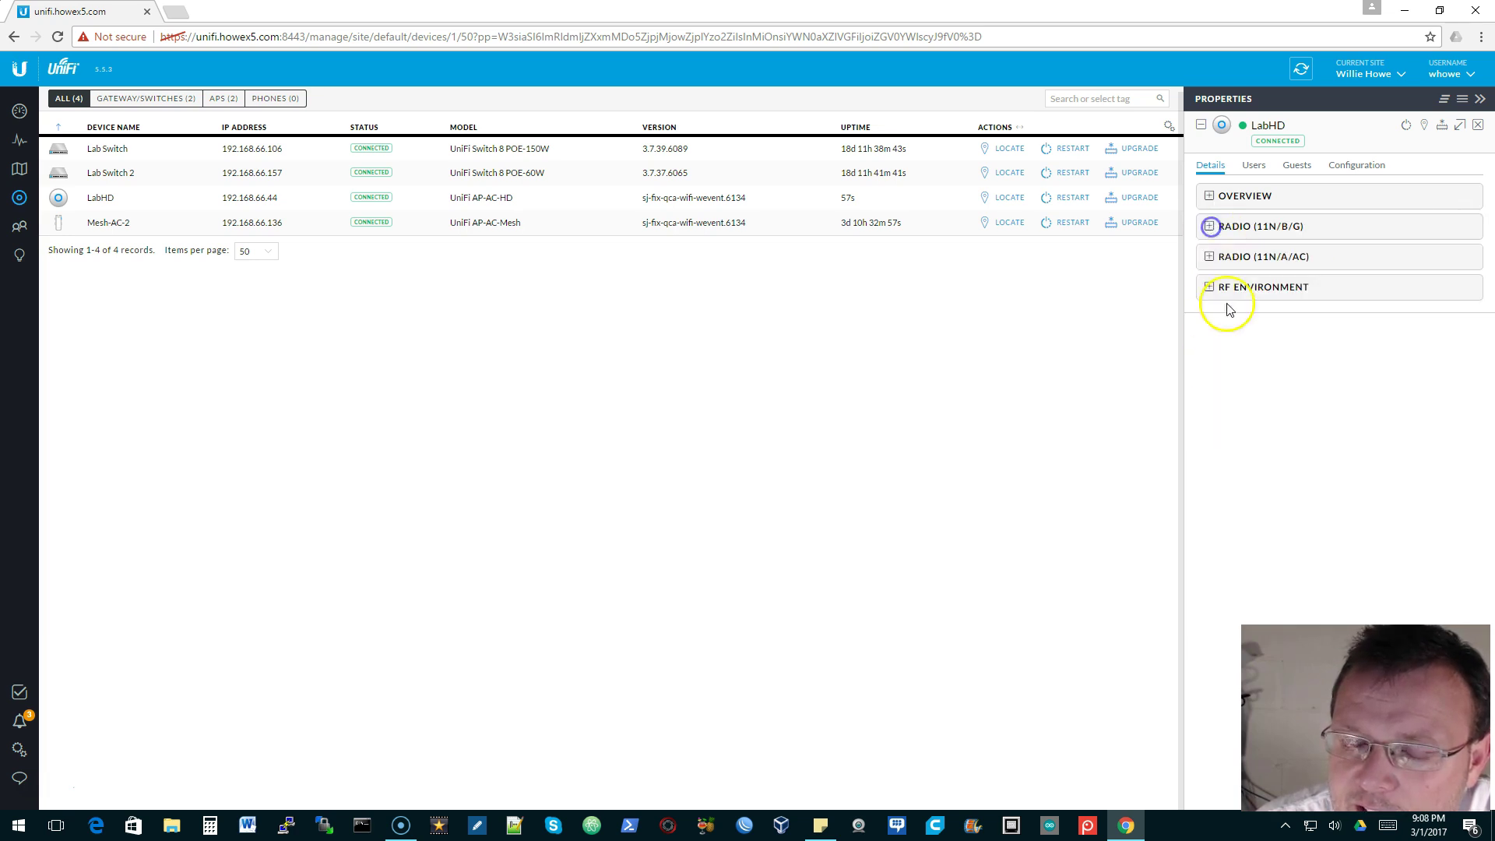
left_click(1212, 258)
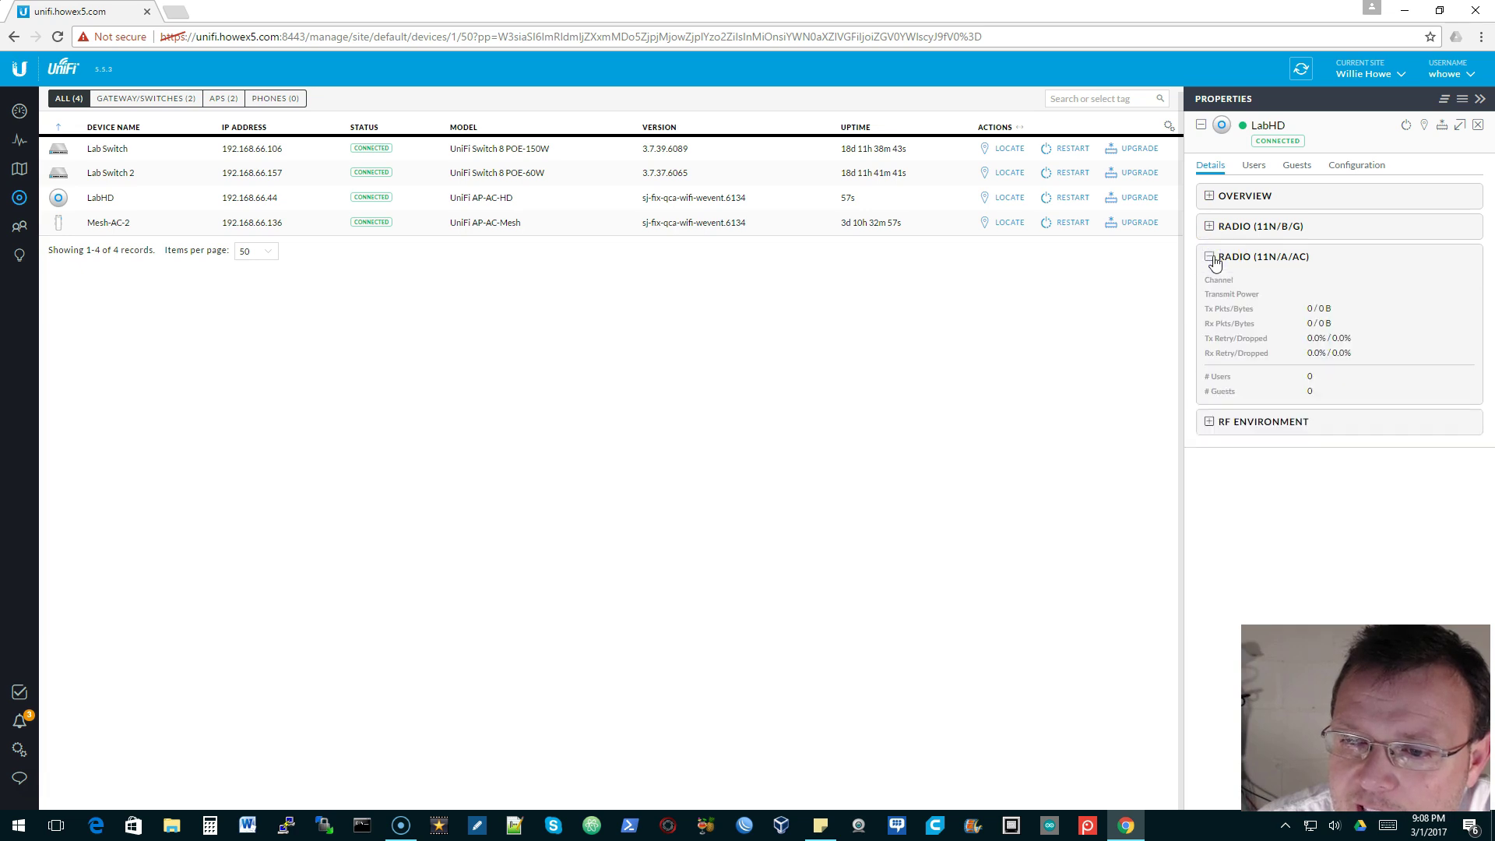
left_click(1212, 257)
left_click(1211, 287)
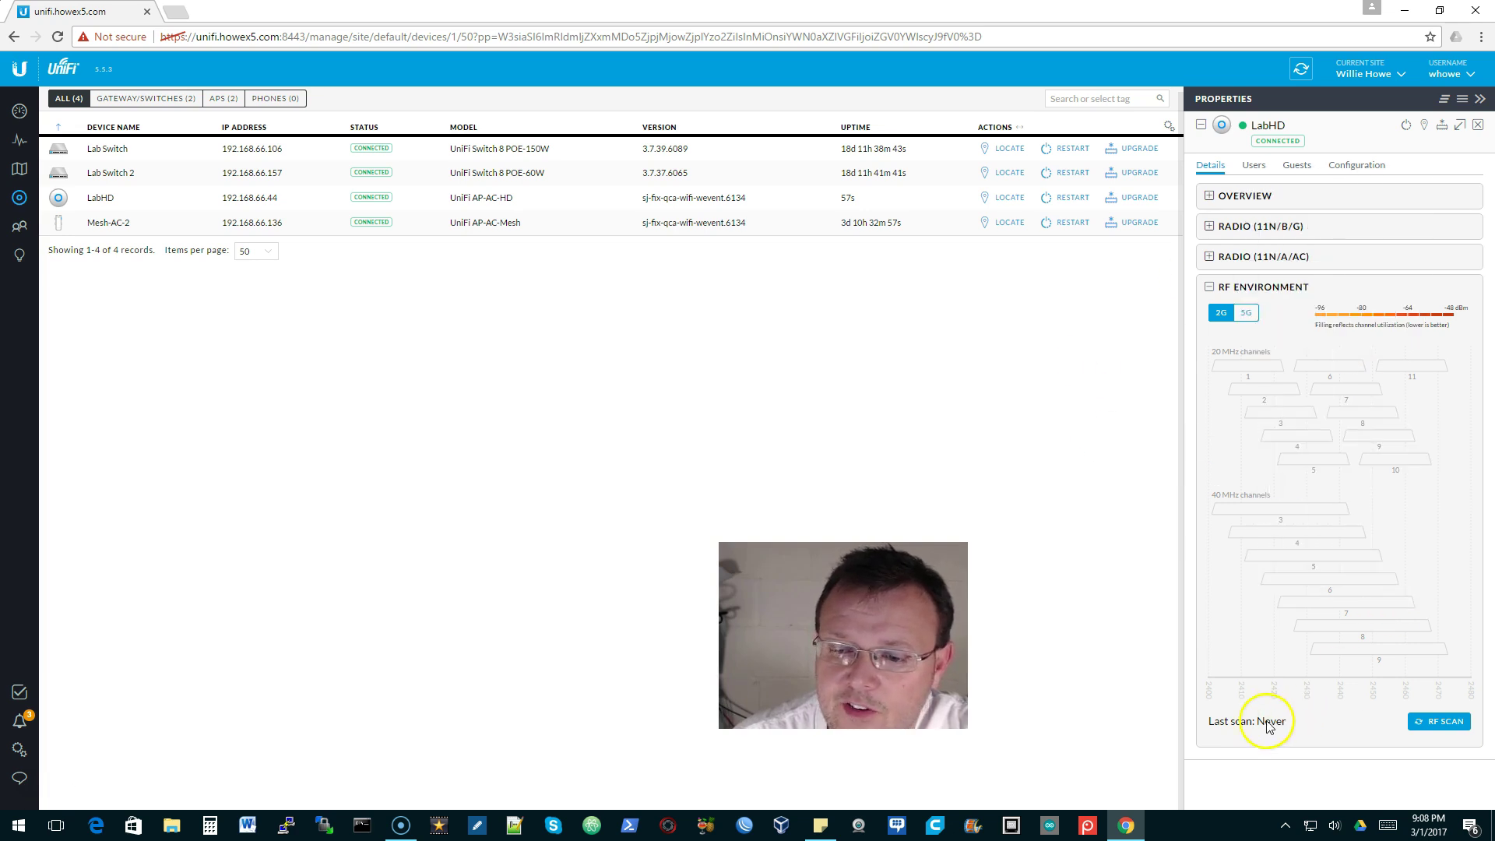
Step: Check LabHD's users and guests, then view its configuration with alias LabHD left unchanged
left_click(1210, 287)
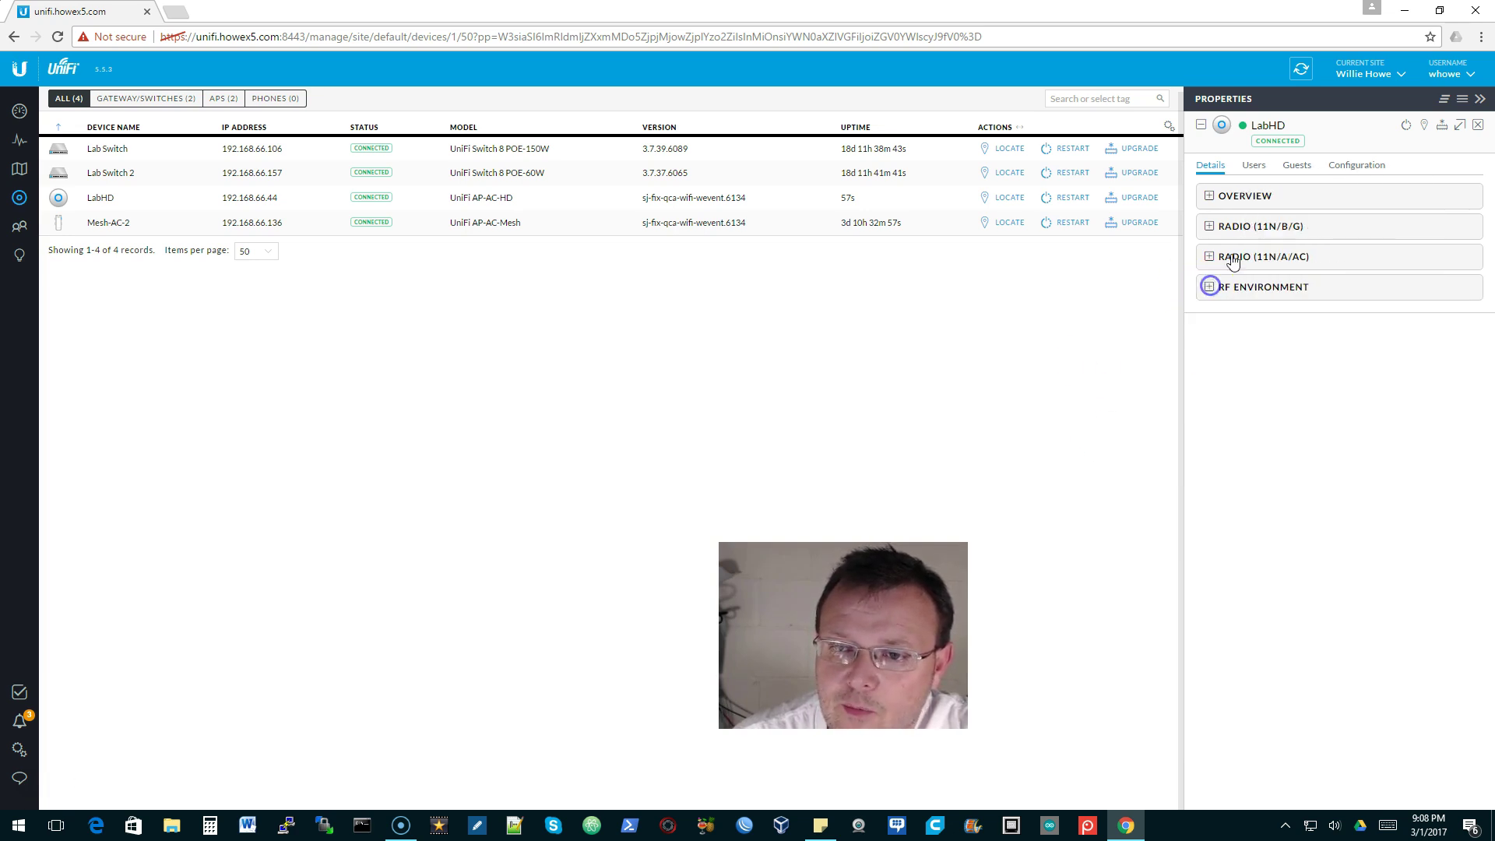
left_click(1254, 166)
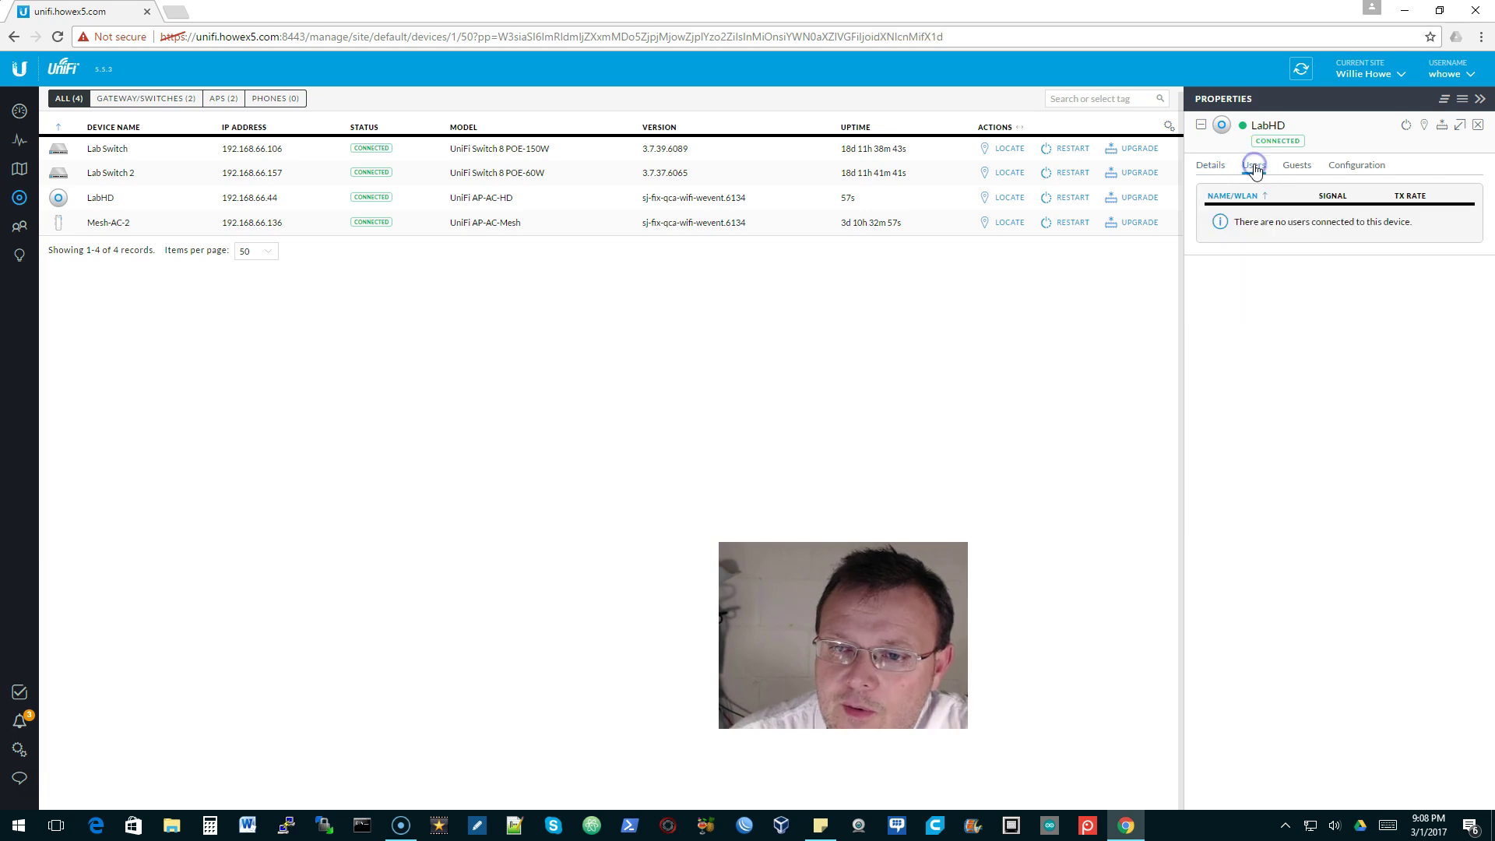
left_click(1297, 165)
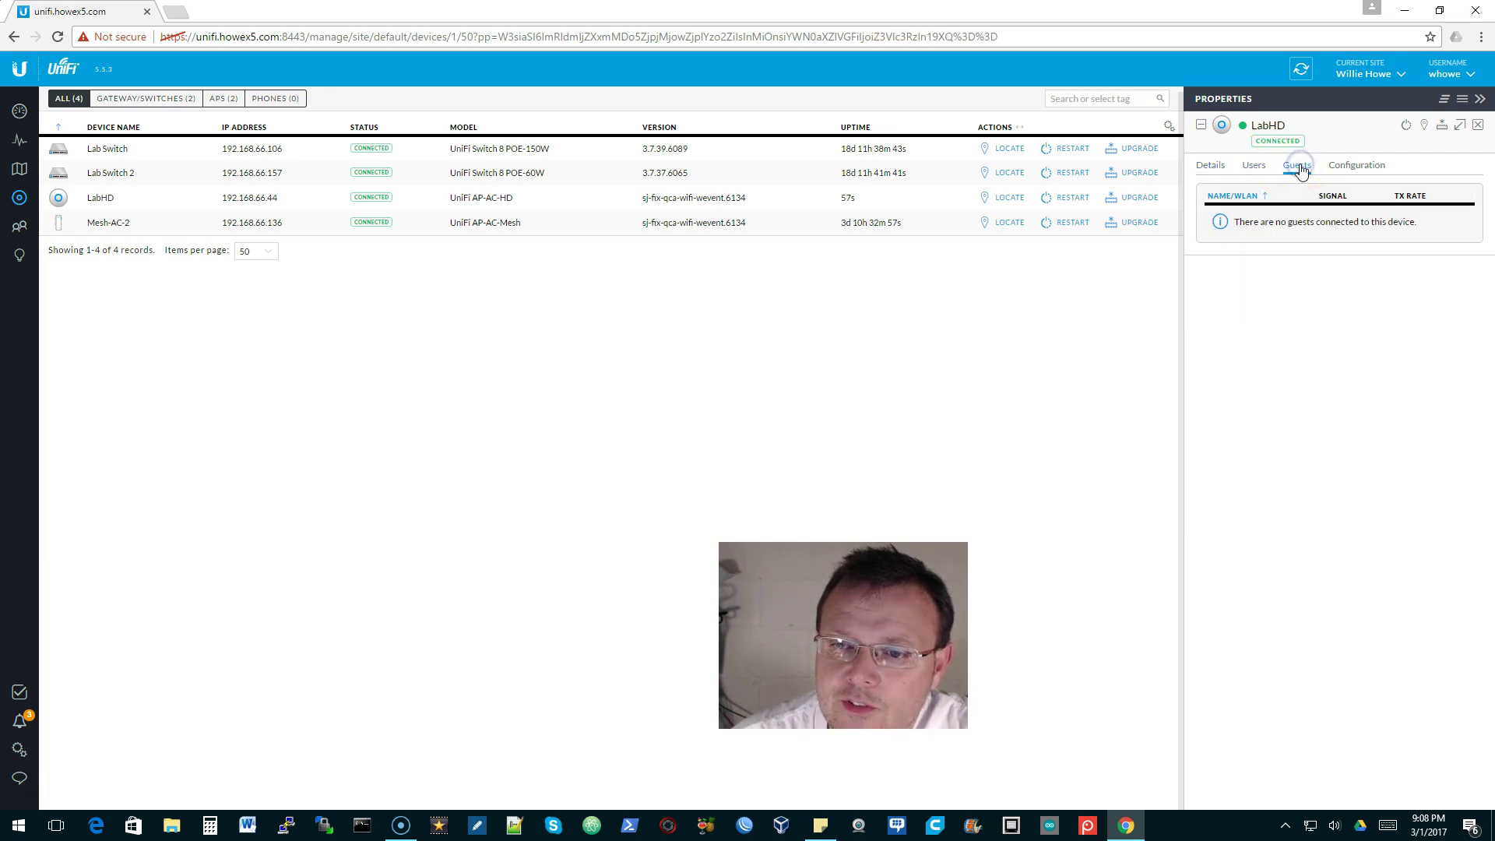
left_click(1360, 167)
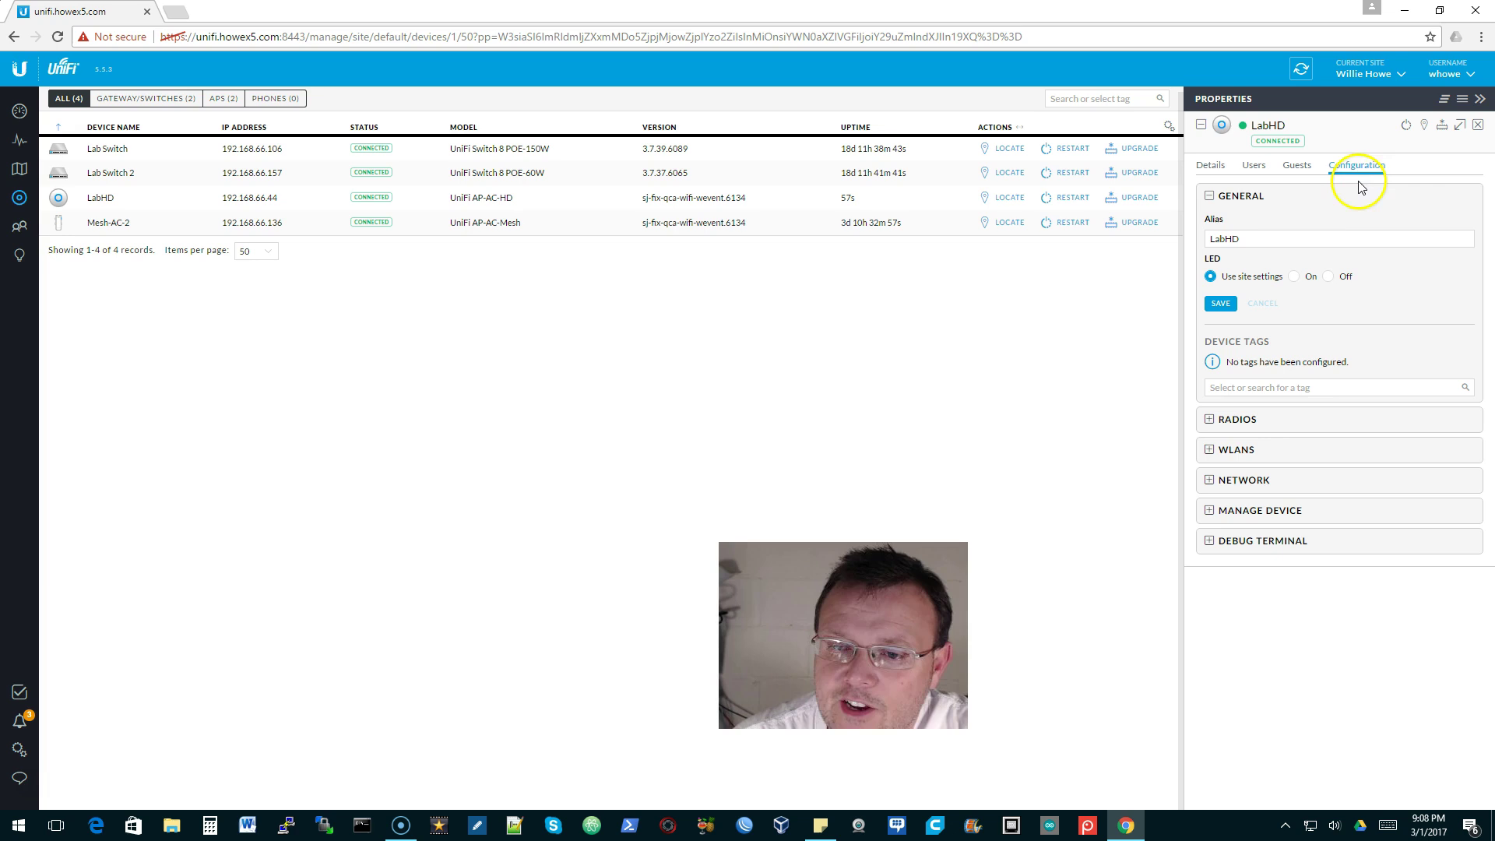
left_click(1275, 243)
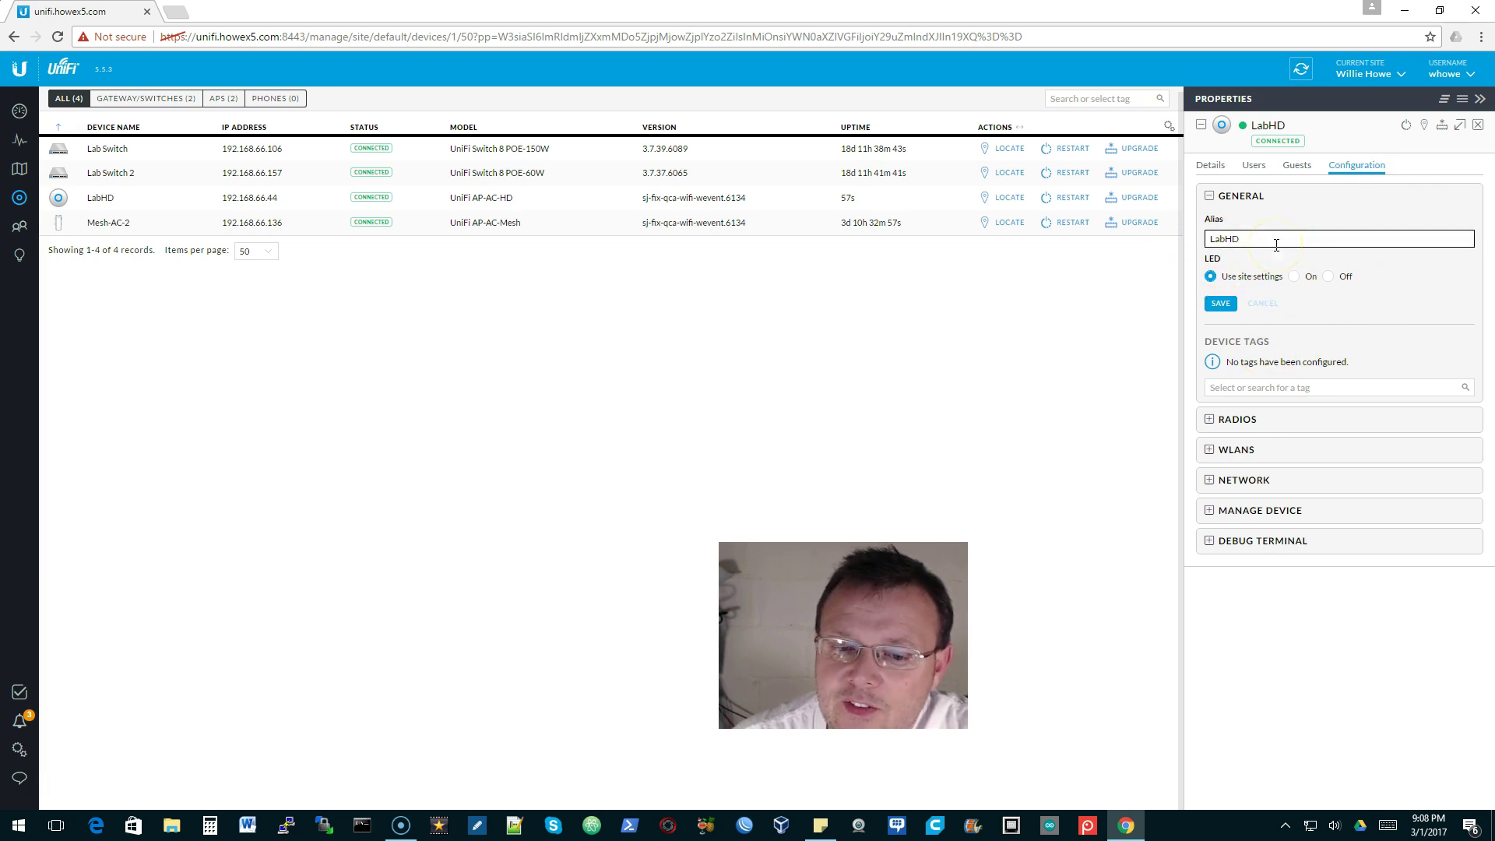
left_click(1215, 278)
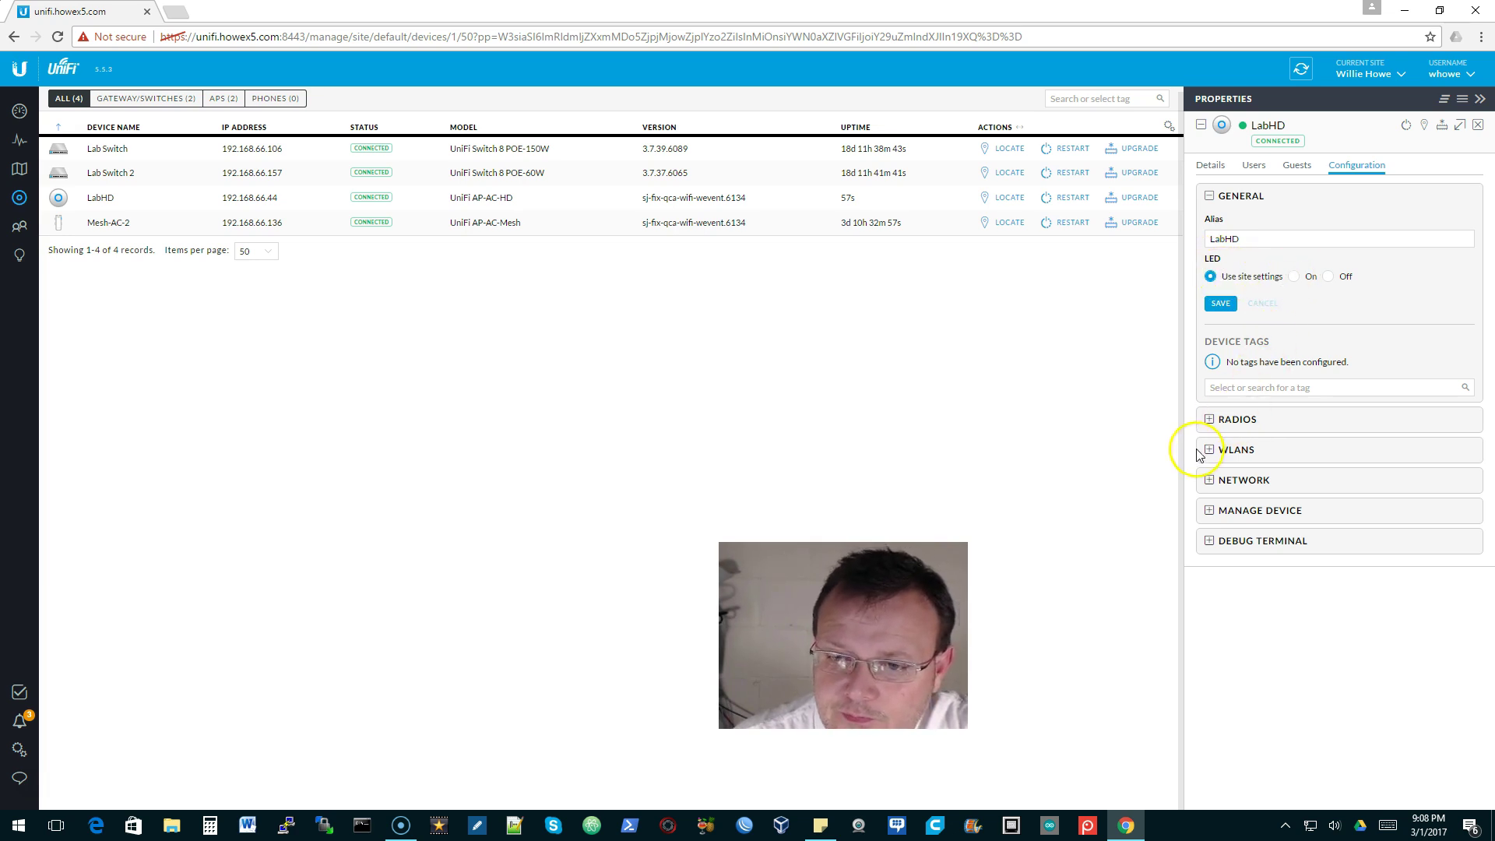
Step: Expand LabHD's radio settings and keep the 5G channel width at VHT80
left_click(1210, 420)
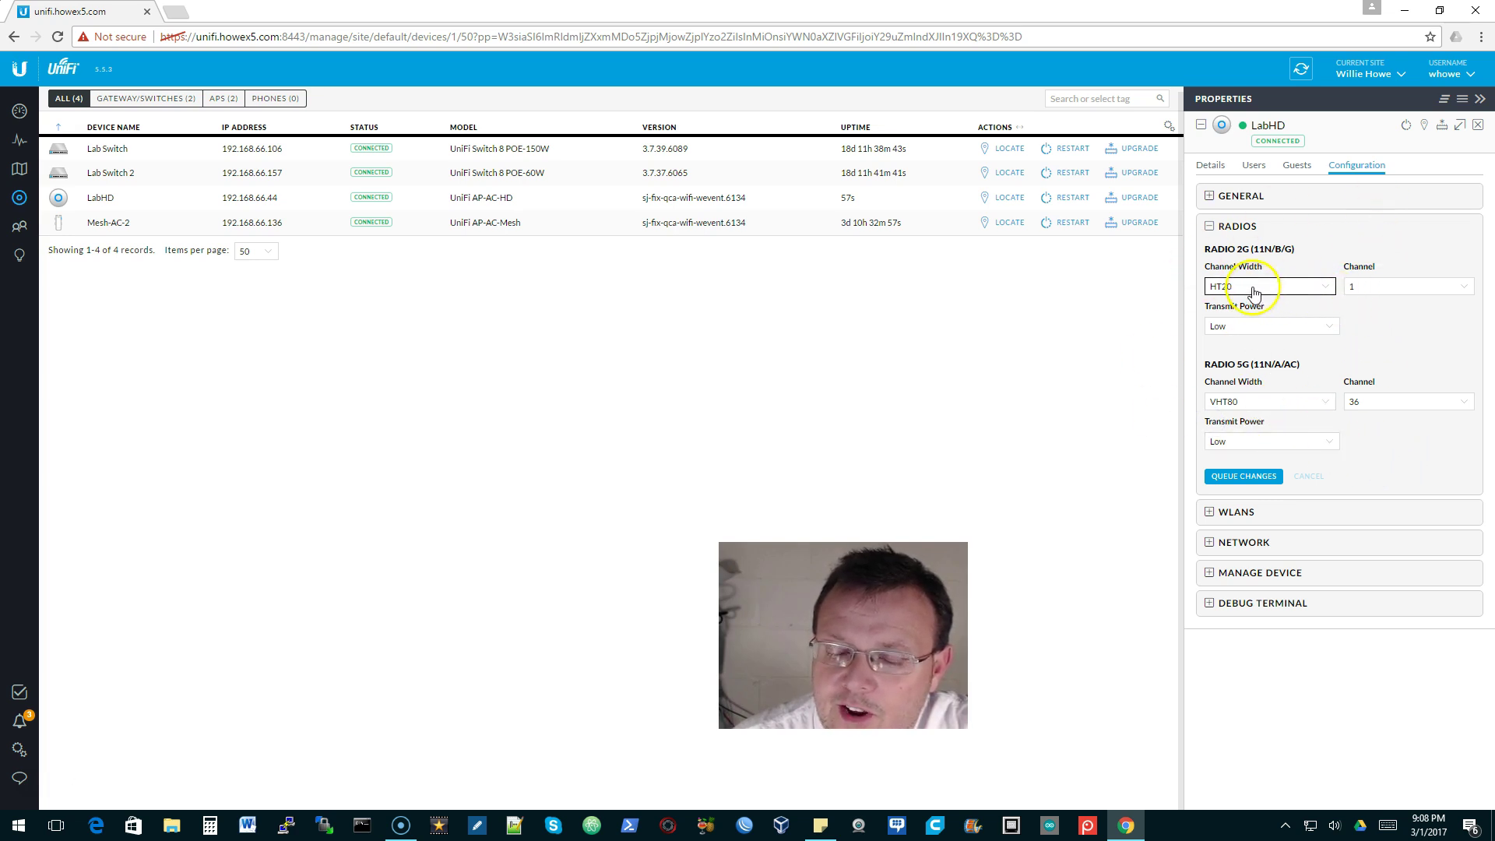
left_click(1278, 402)
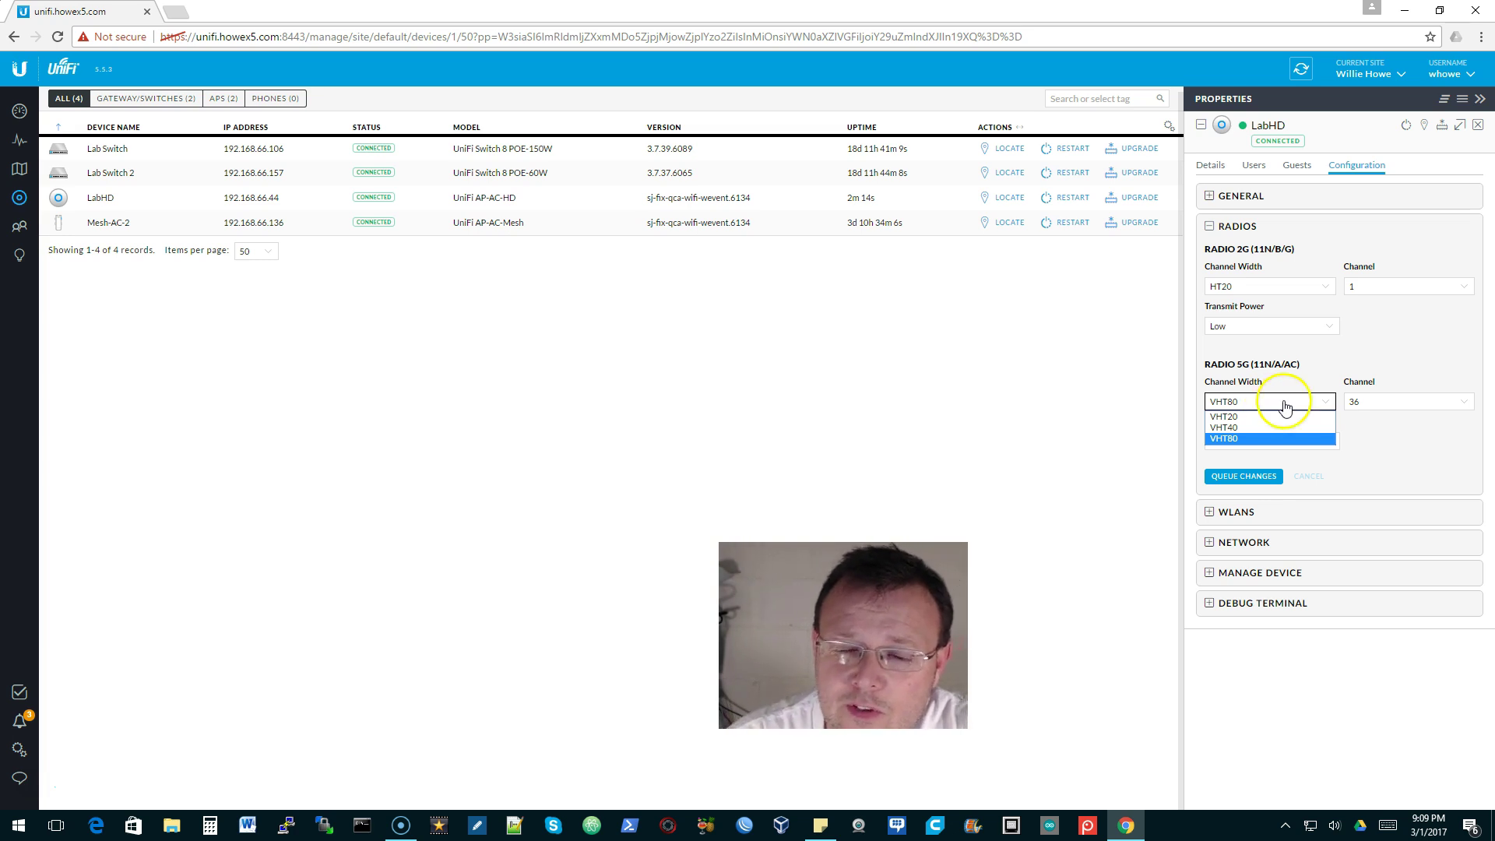
left_click(1267, 438)
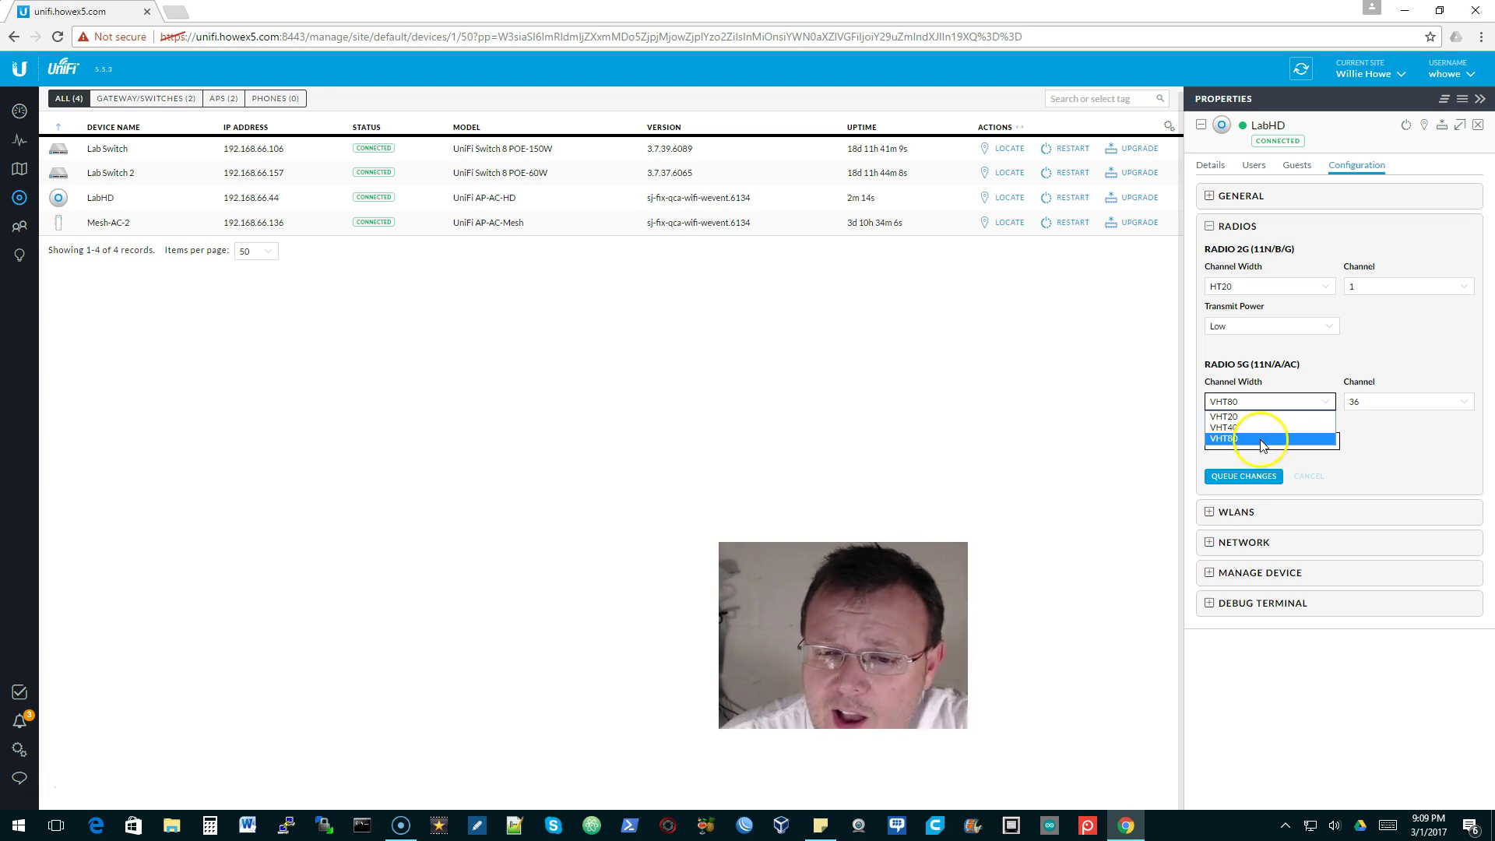
left_click(1282, 440)
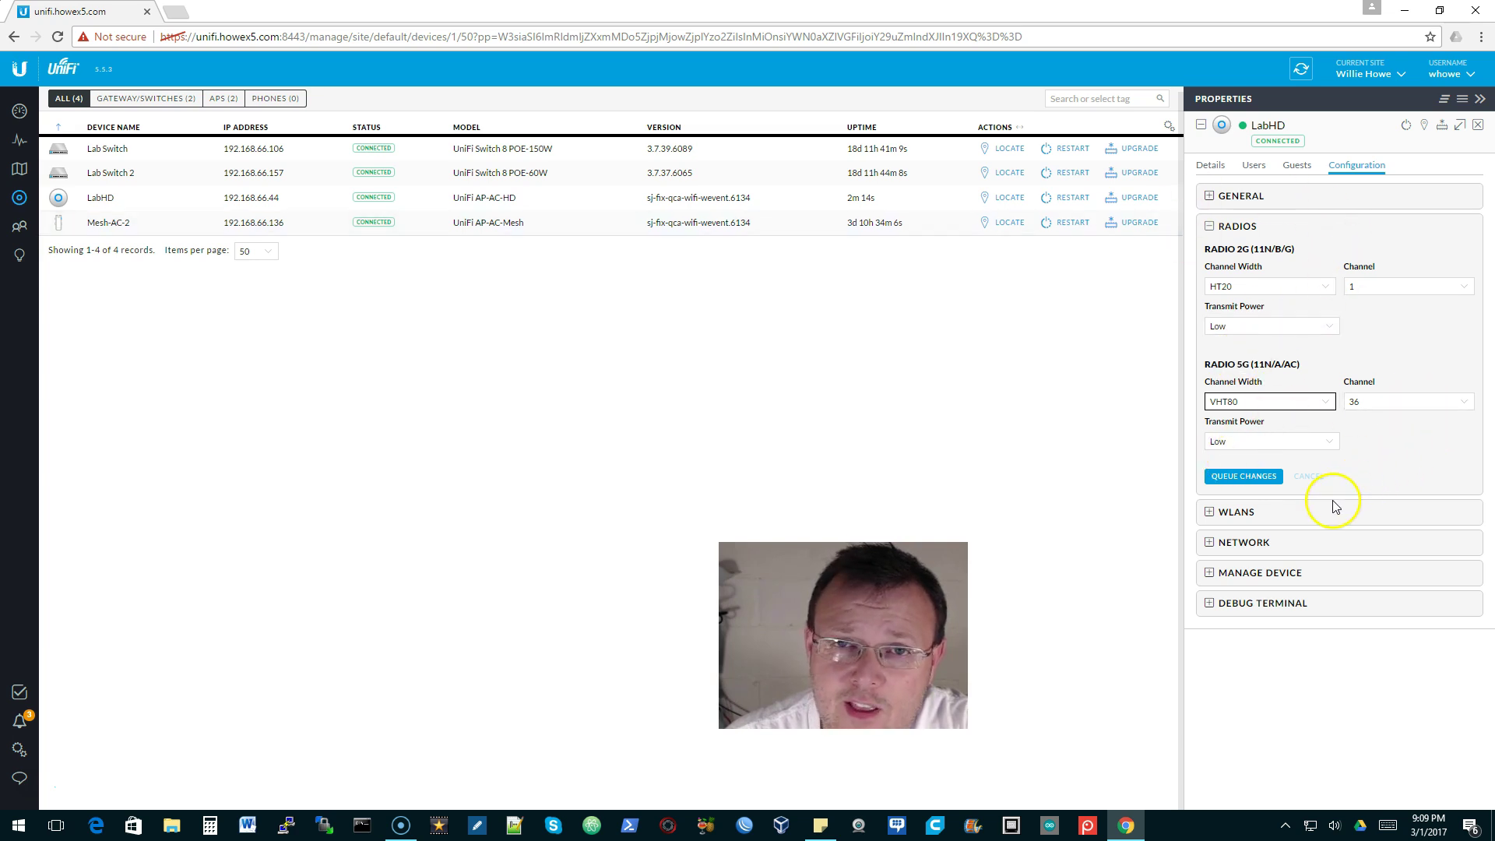
Step: Keep LabHD's 2G WLAN group as Default and show its DHCP network settings
left_click(1211, 512)
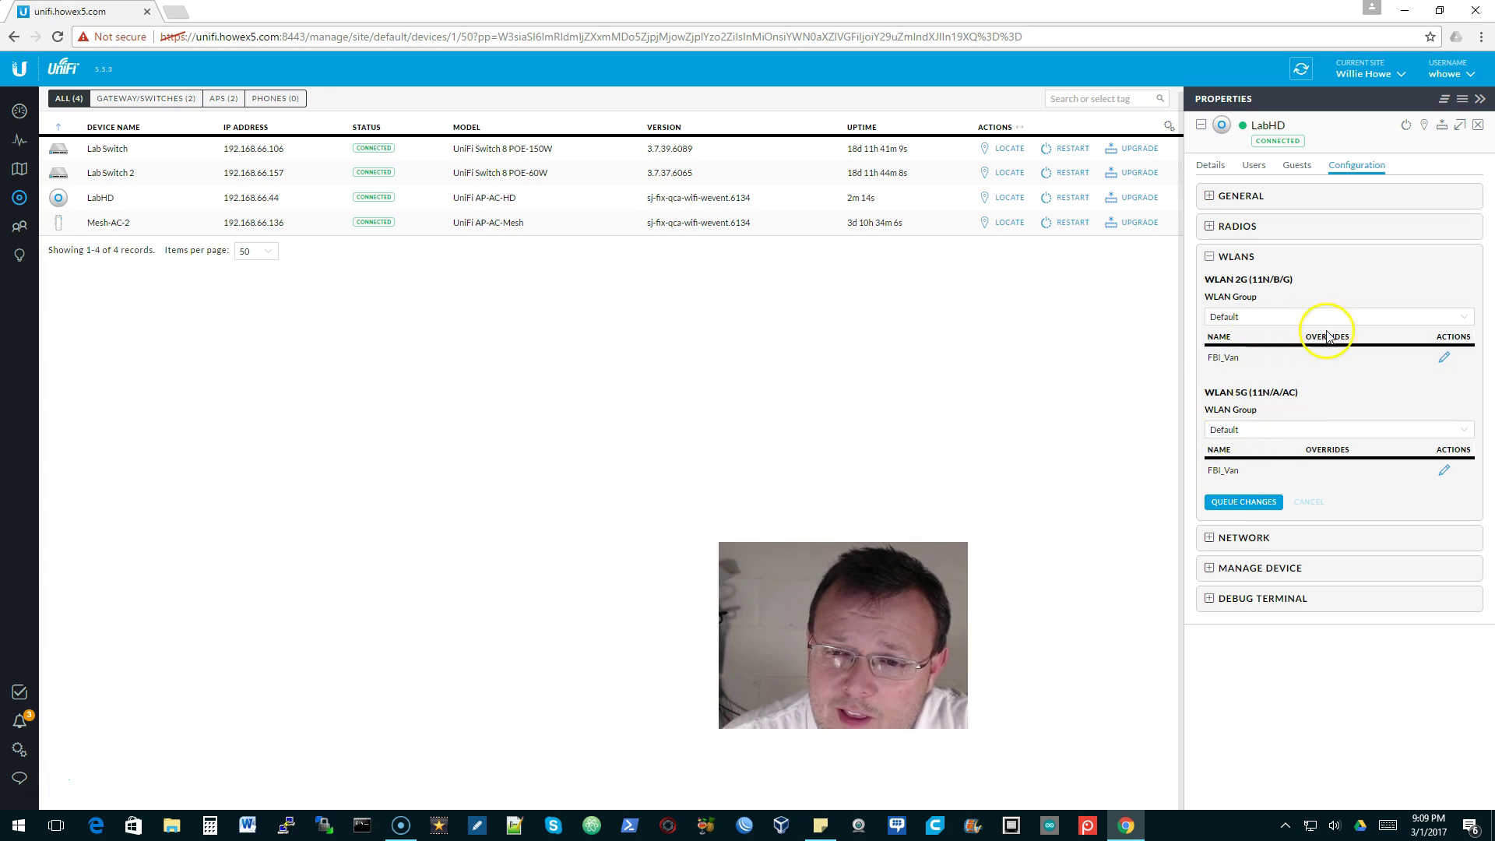
left_click(1248, 316)
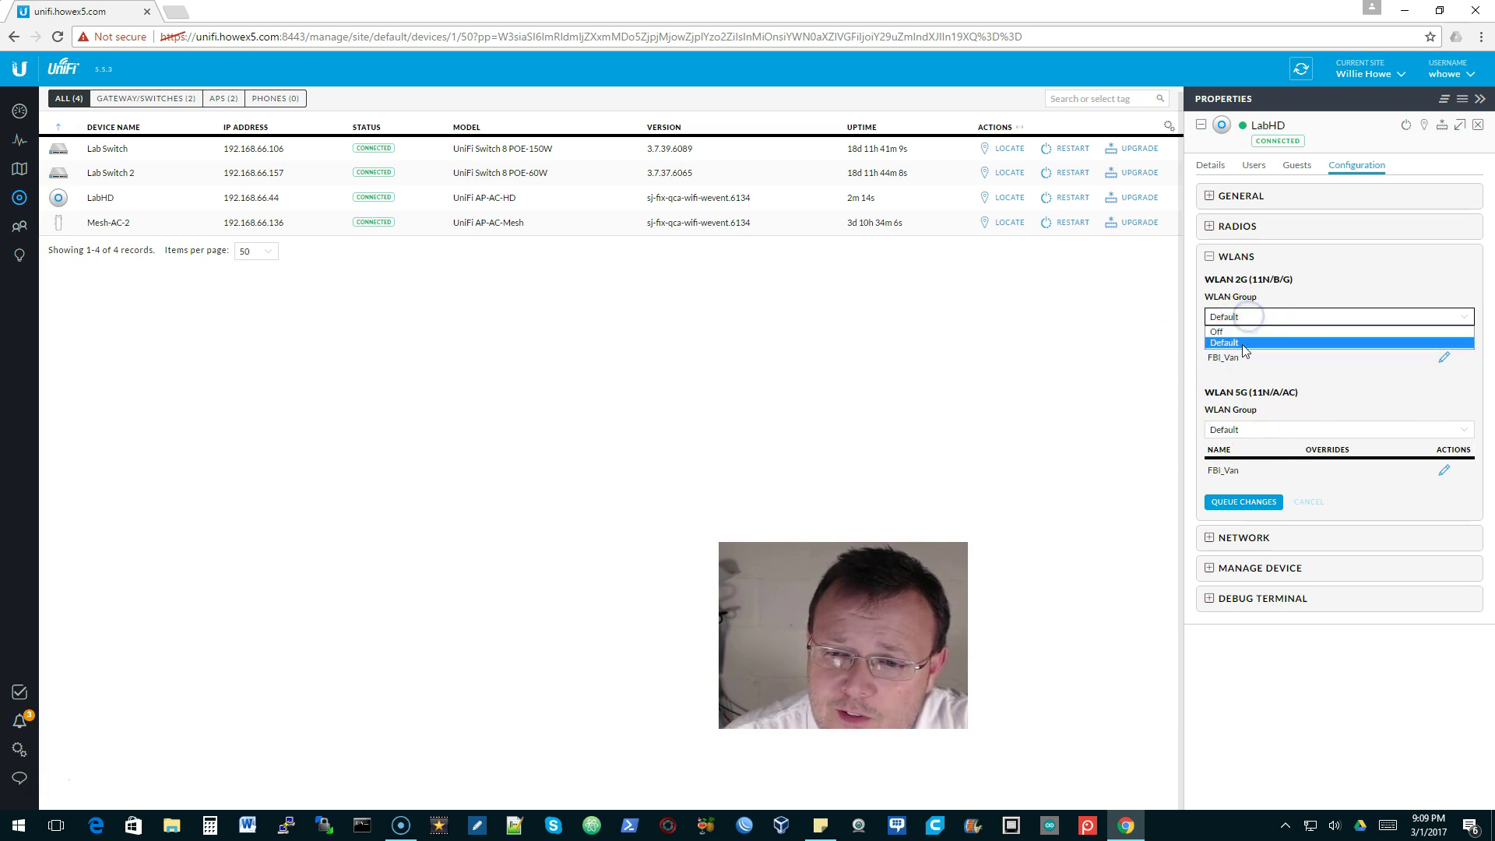
left_click(1245, 344)
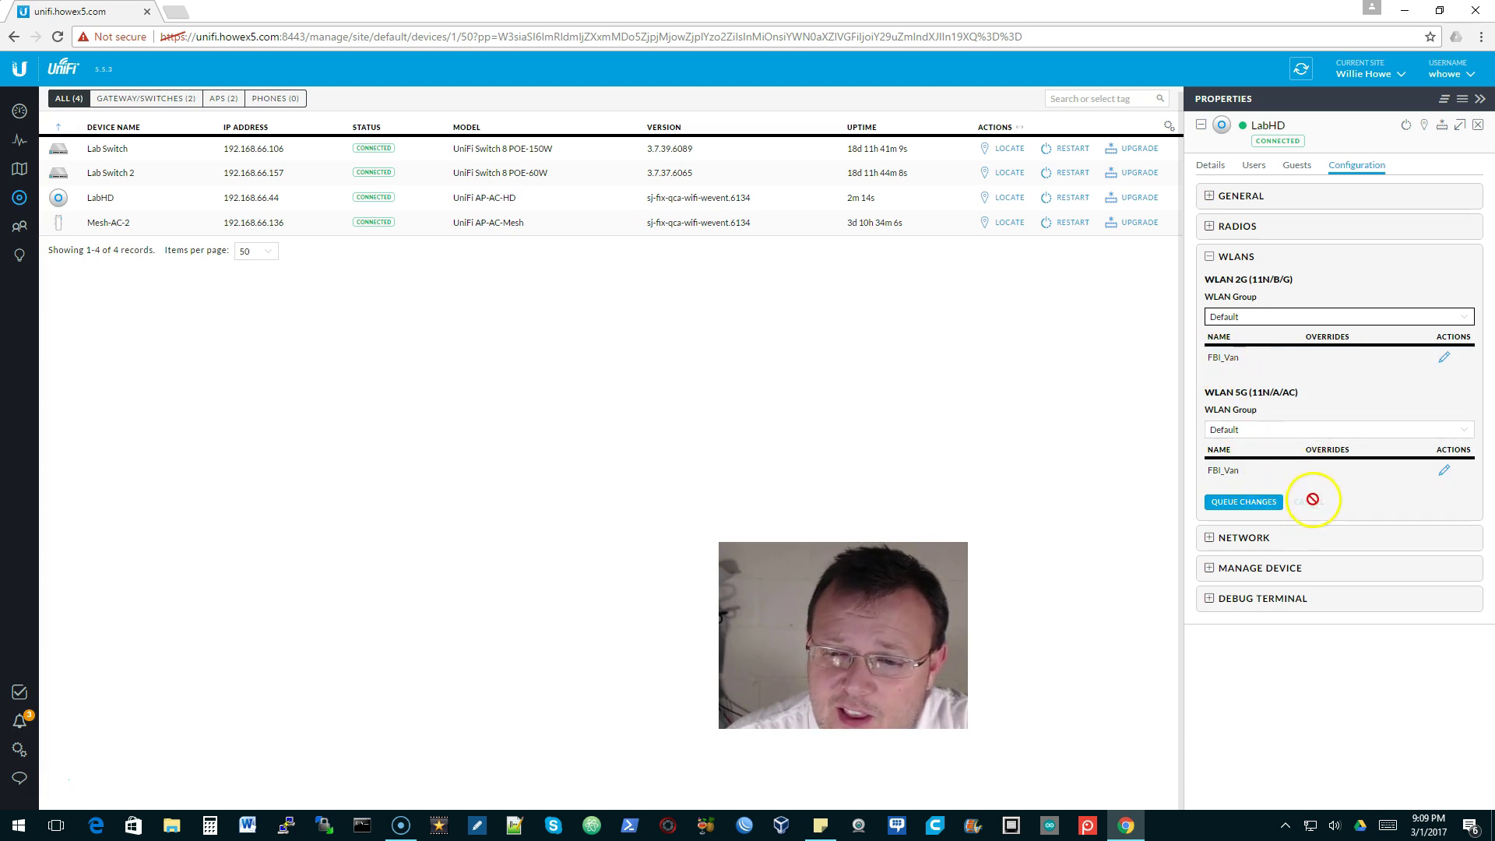
left_click(1238, 537)
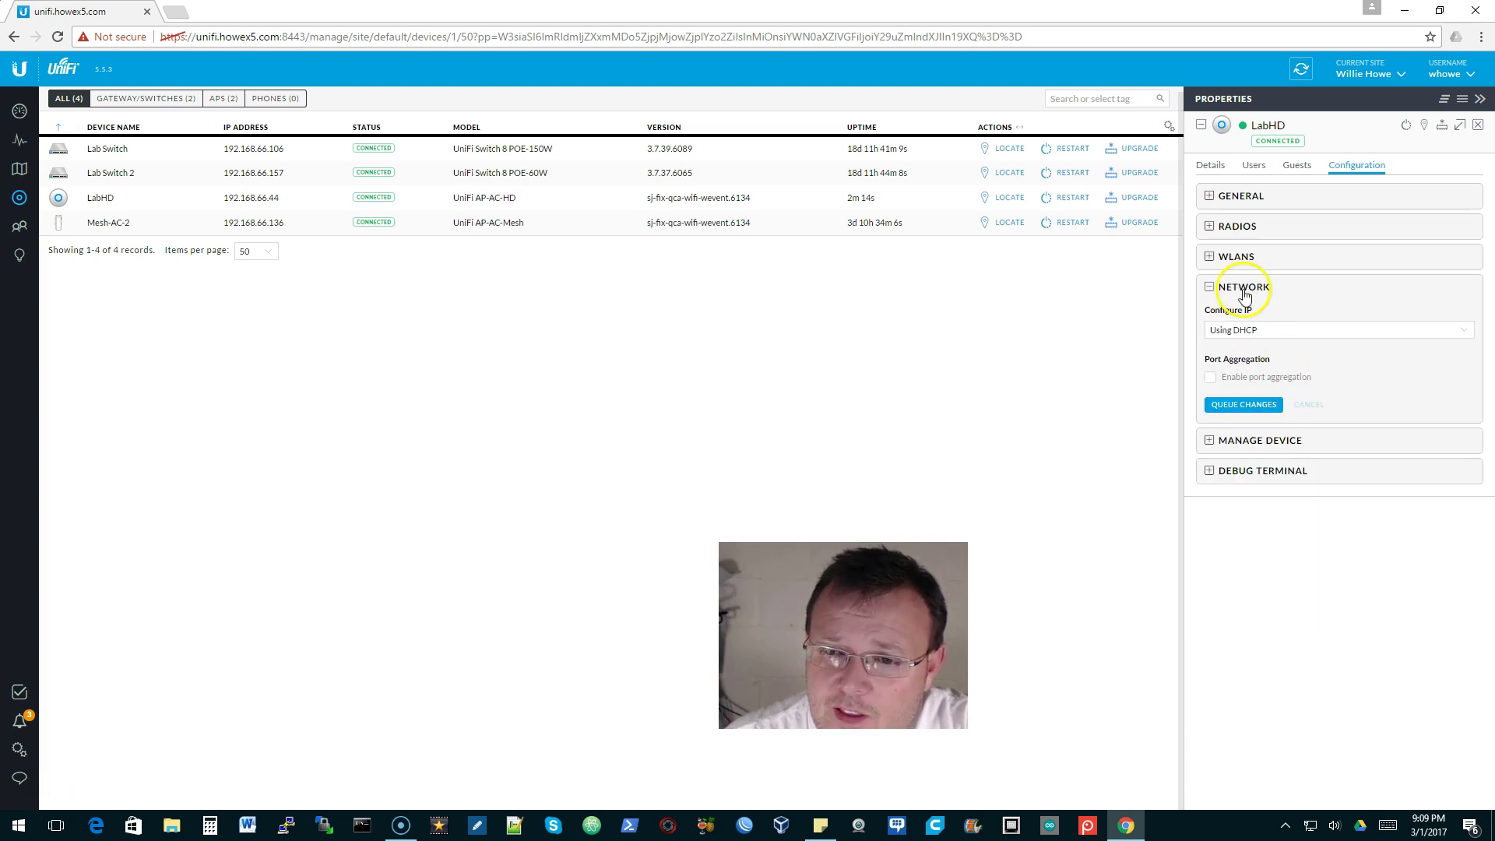
left_click(1211, 380)
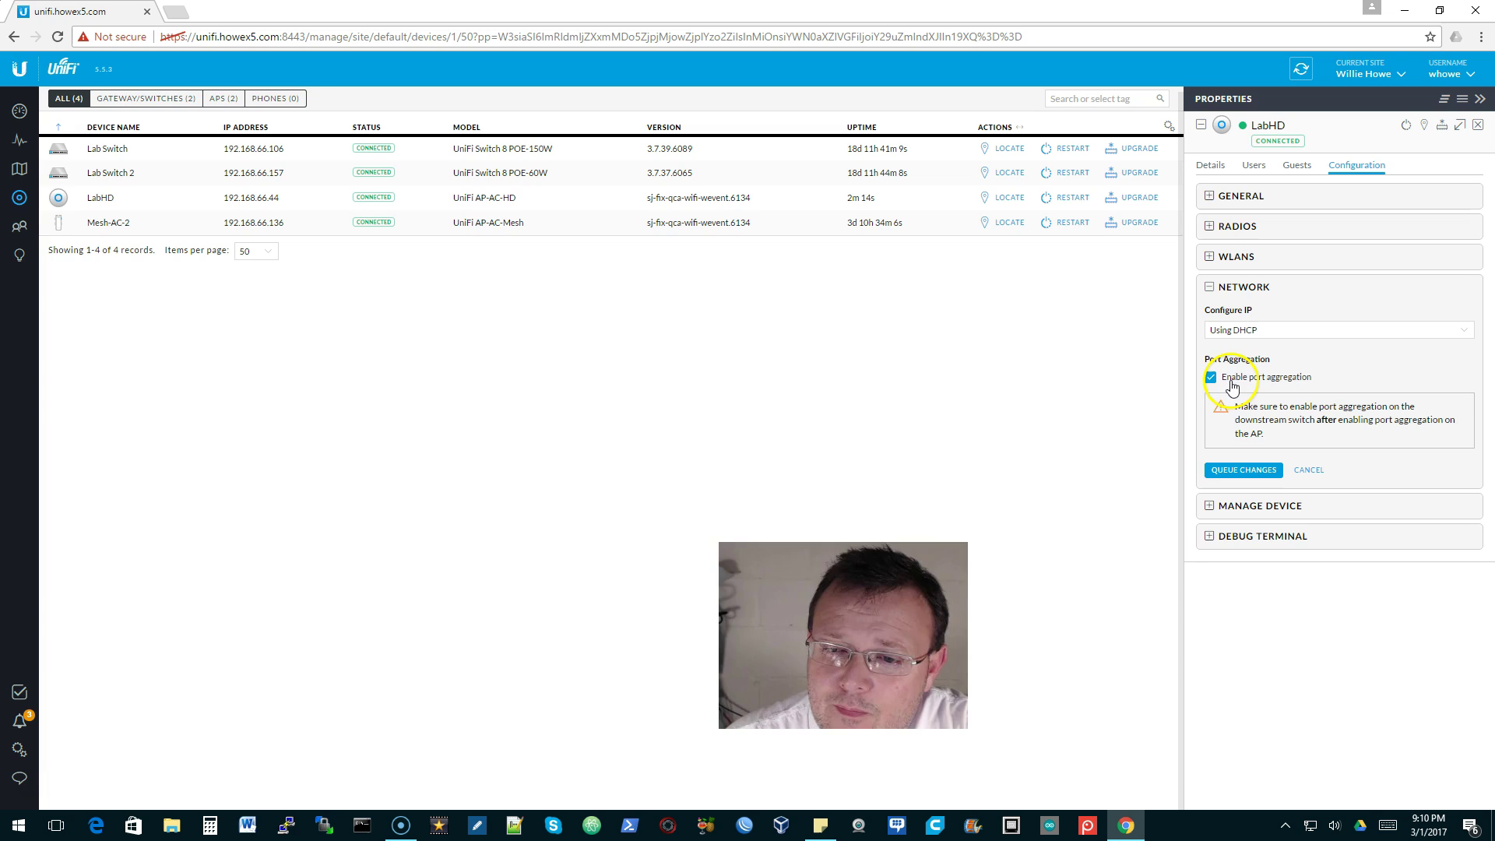
left_click(1213, 379)
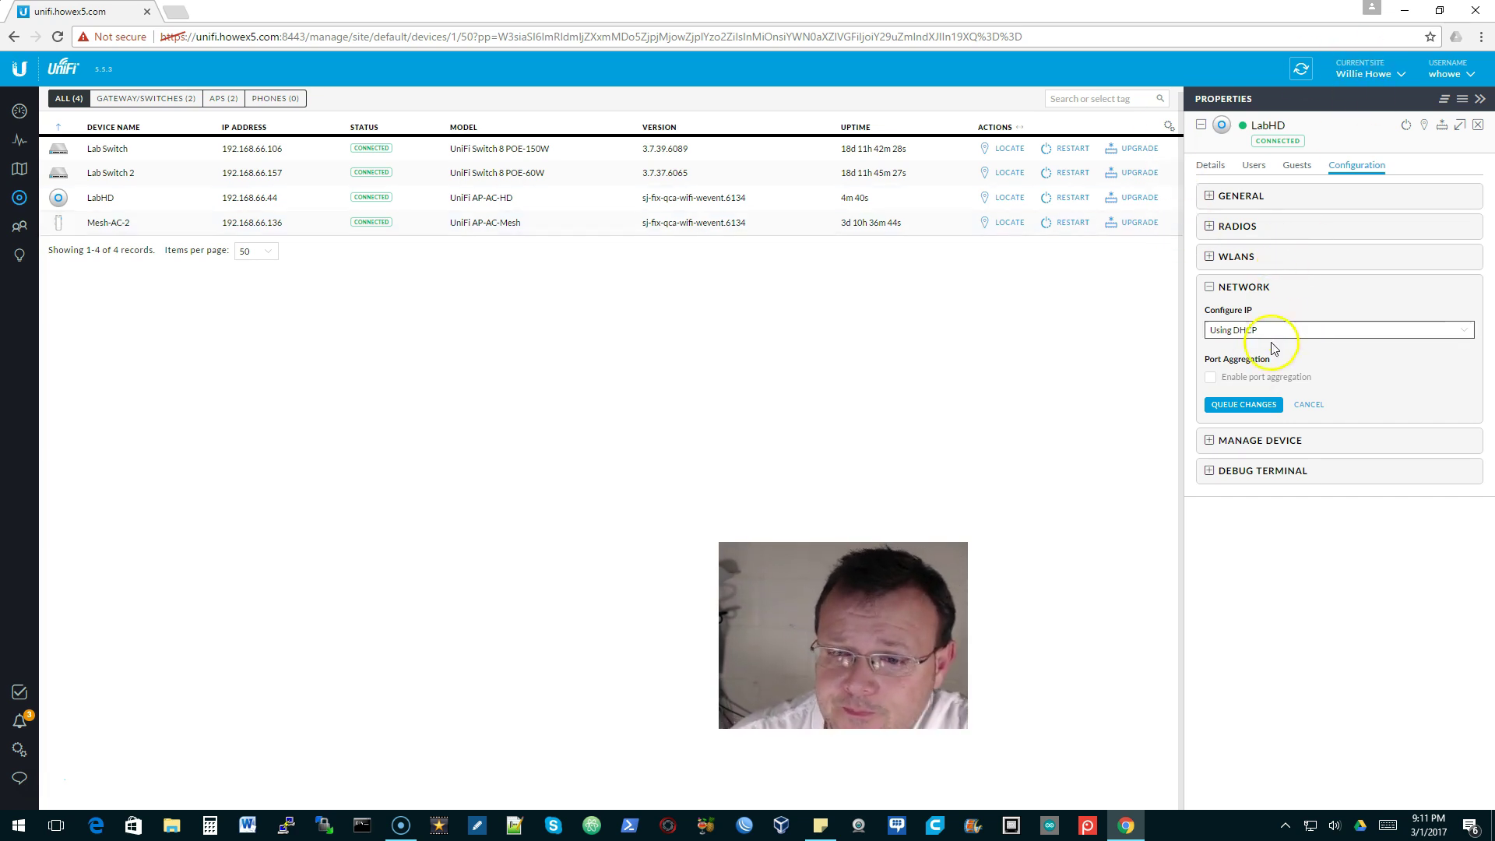
Step: Queue LabHD's network settings changes and look over its Manage Device options
left_click(1240, 407)
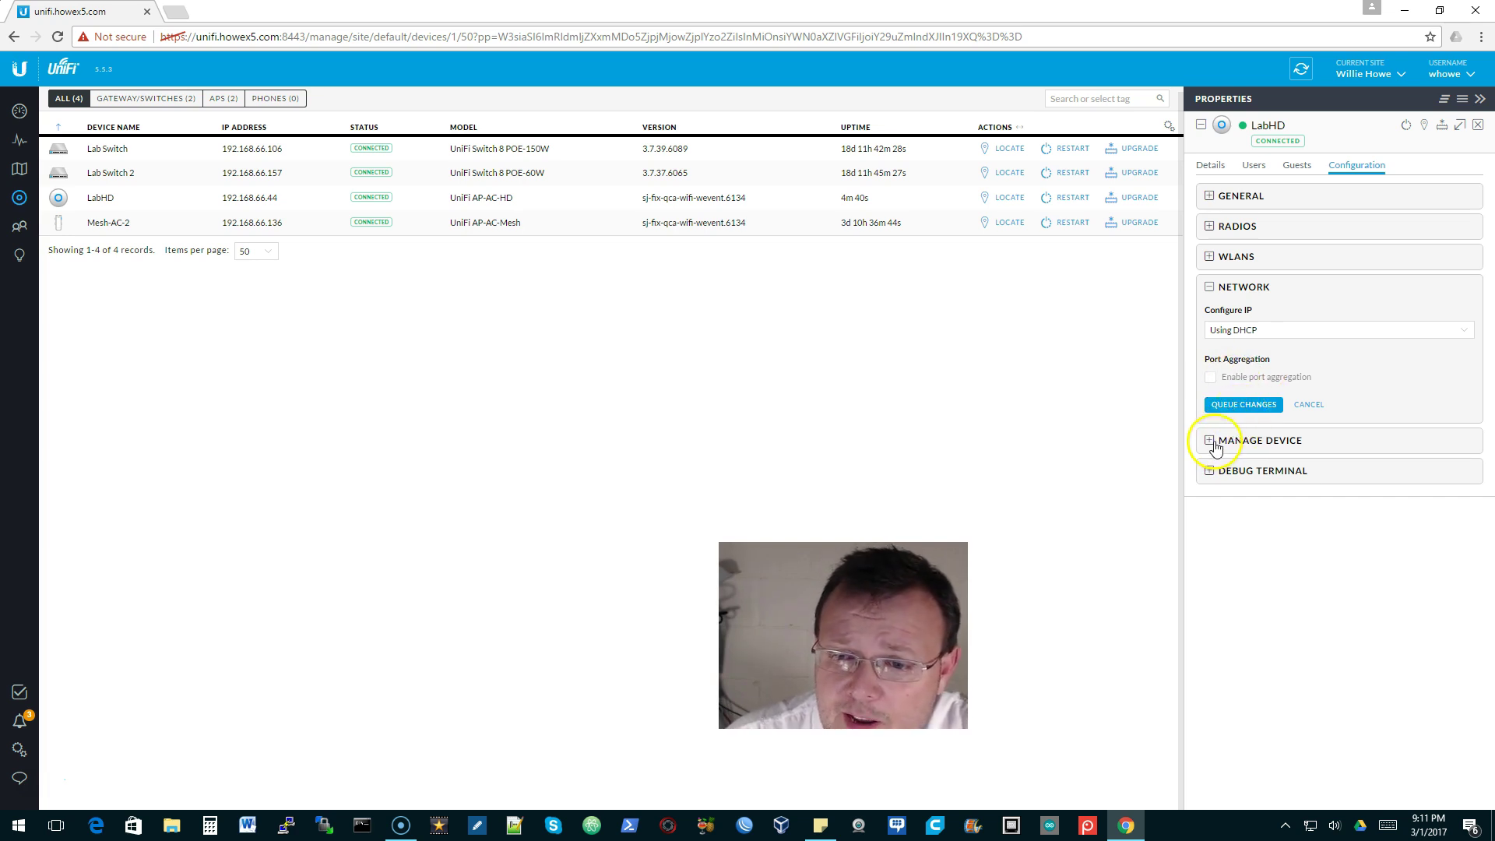
left_click(1215, 441)
left_click(1229, 397)
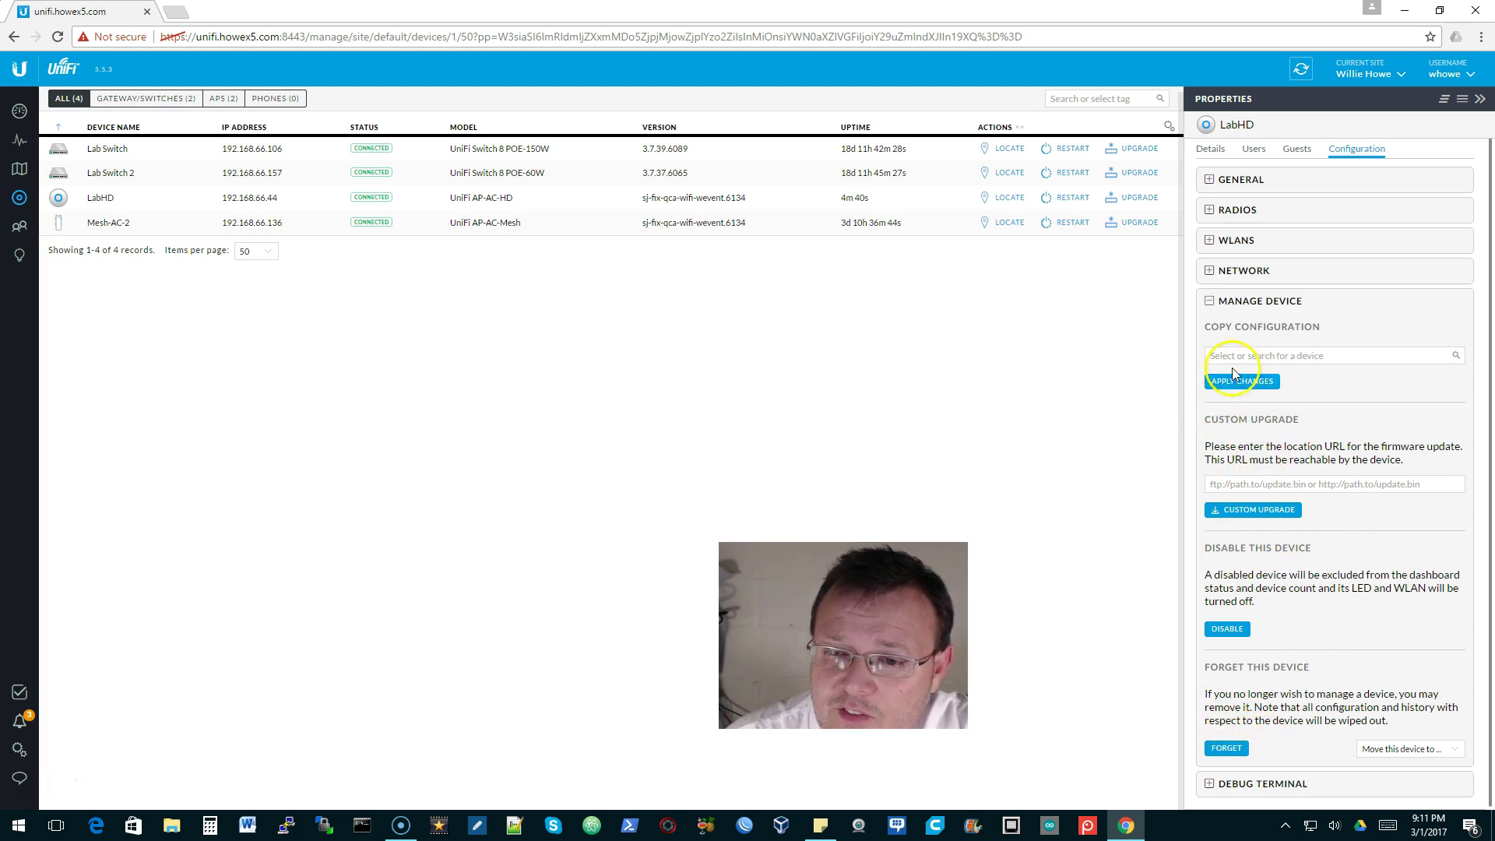
left_click(1210, 299)
Step: Try LabHD's debug terminal, close it, and list the clients connected to LabHD
left_click(1209, 349)
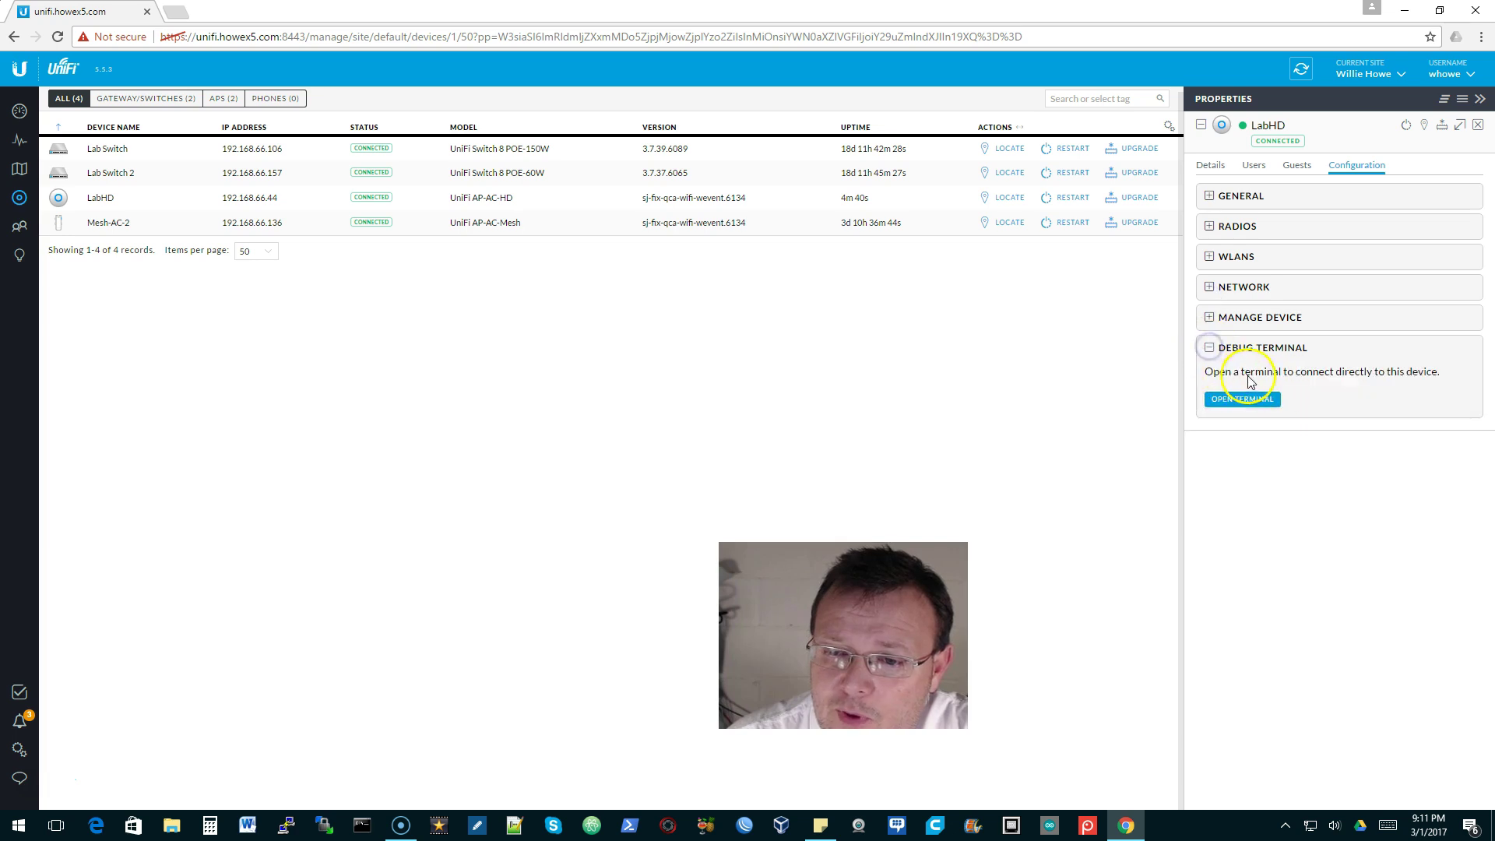
left_click(1247, 399)
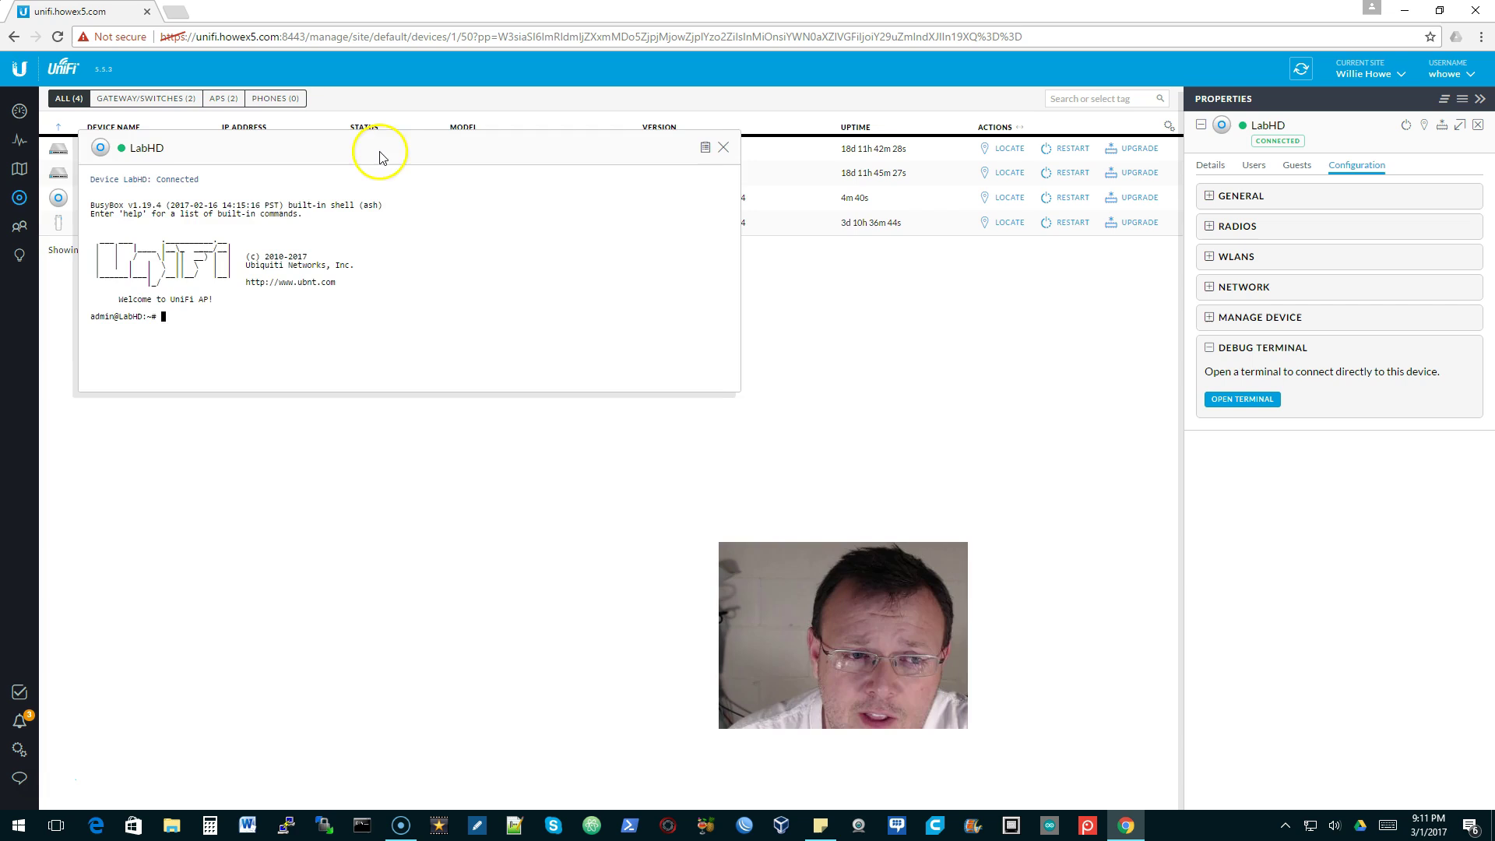
left_click_drag(379, 158, 822, 255)
left_click(813, 357)
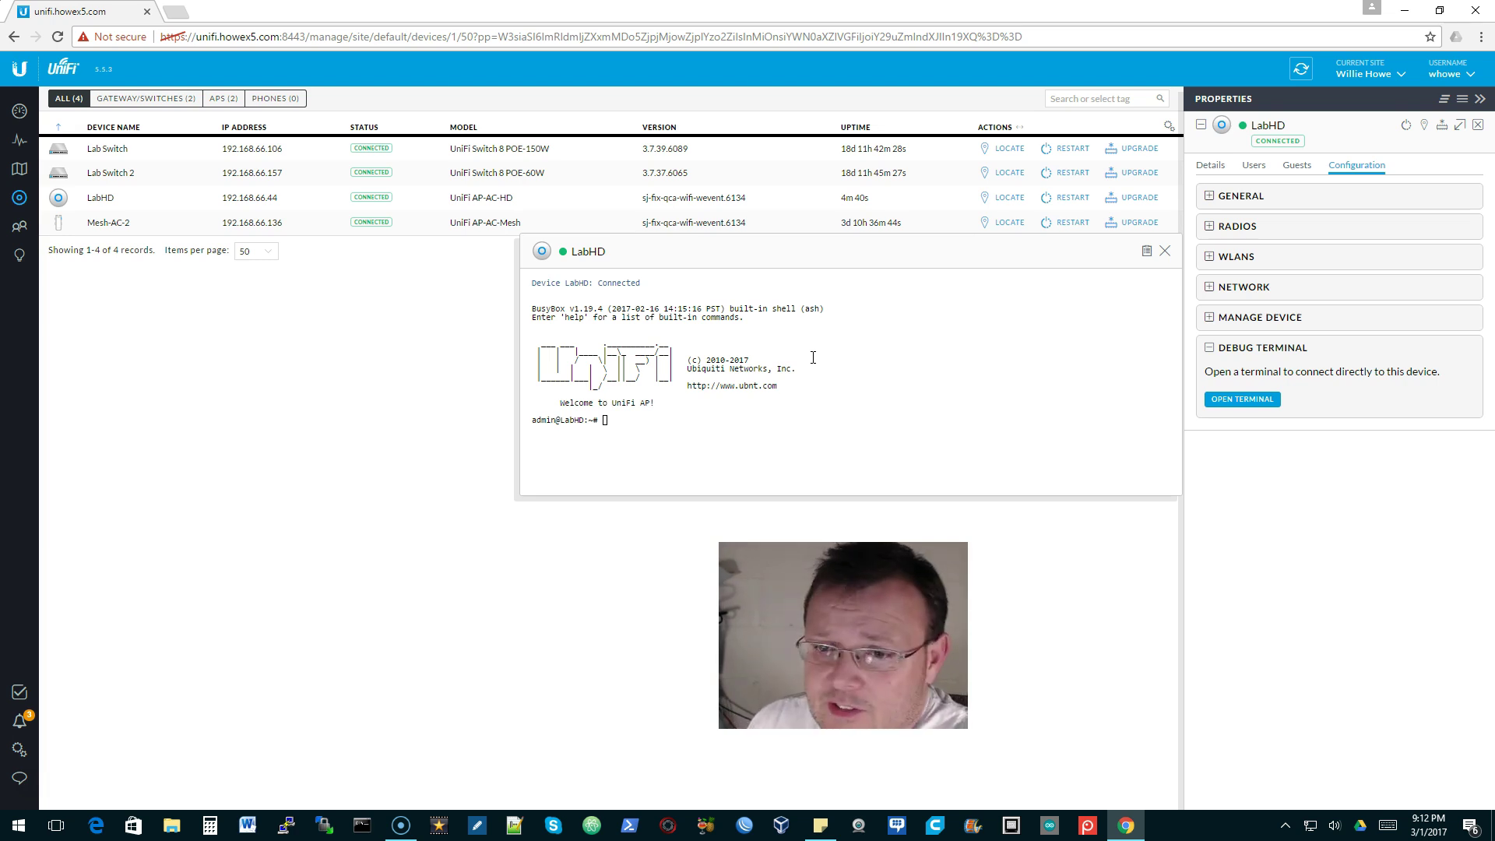
left_click(1166, 251)
left_click(1254, 165)
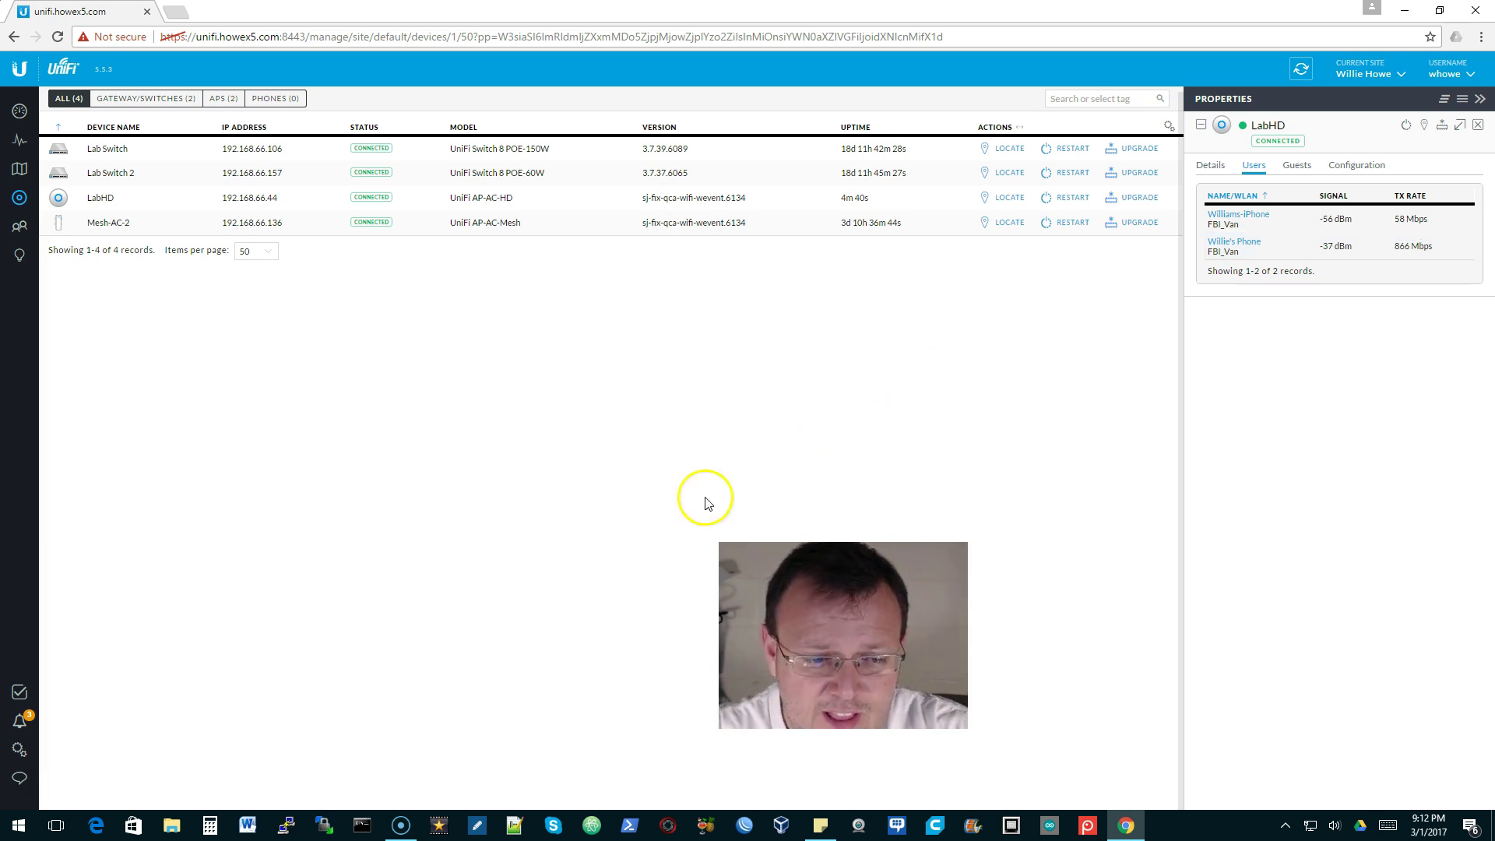
Step: Connect PuTTY over SSH to host 192.168.66.10
left_click(285, 824)
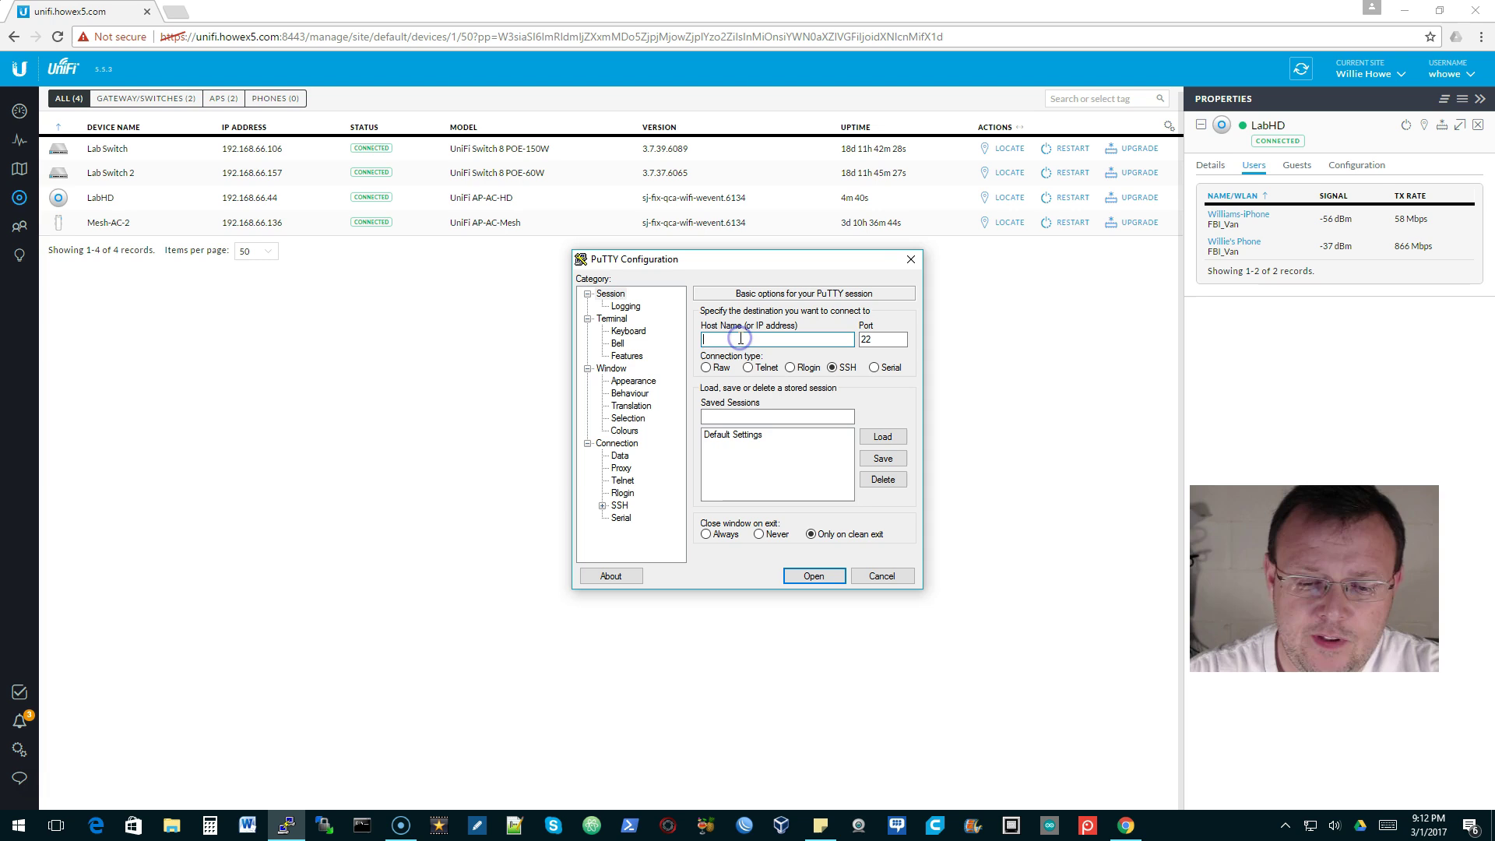
type("192.168.")
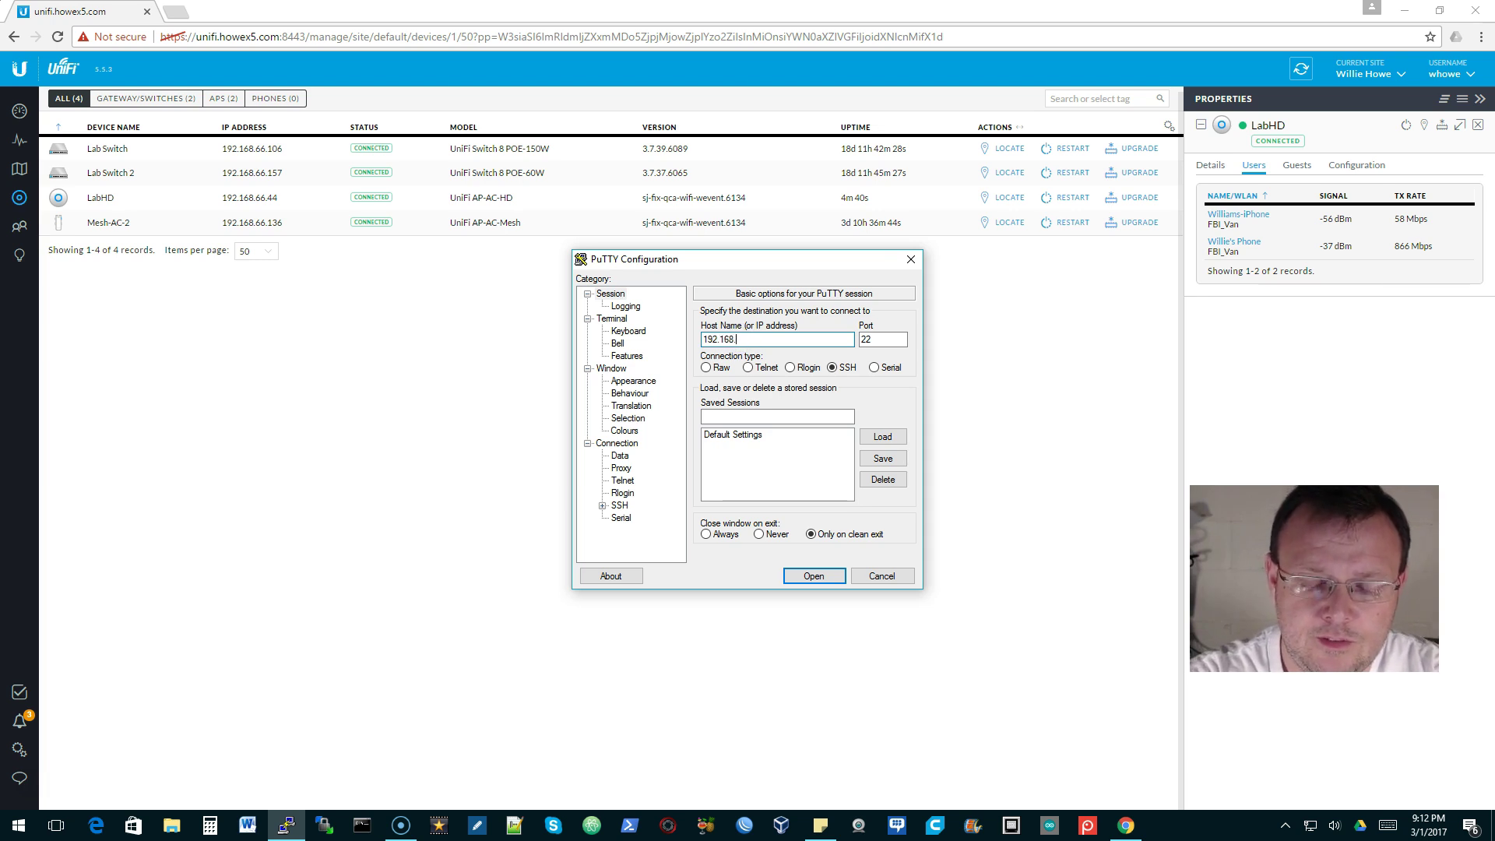
type("66.10")
key("Return")
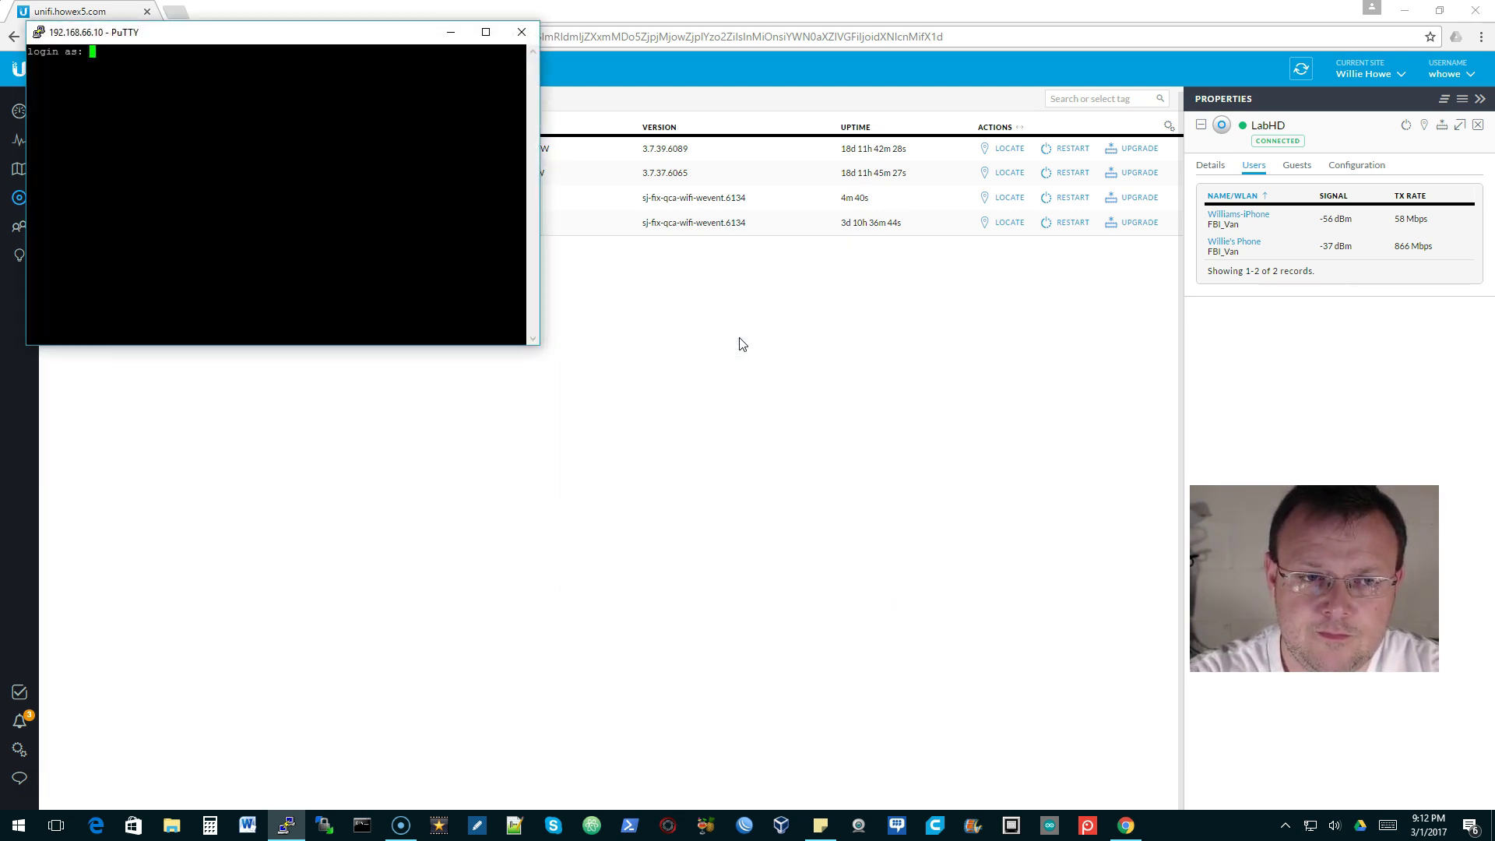
Step: Log in with the account username and password, then enter iperf3 -s at the prompt
type("whowe")
key("Return")
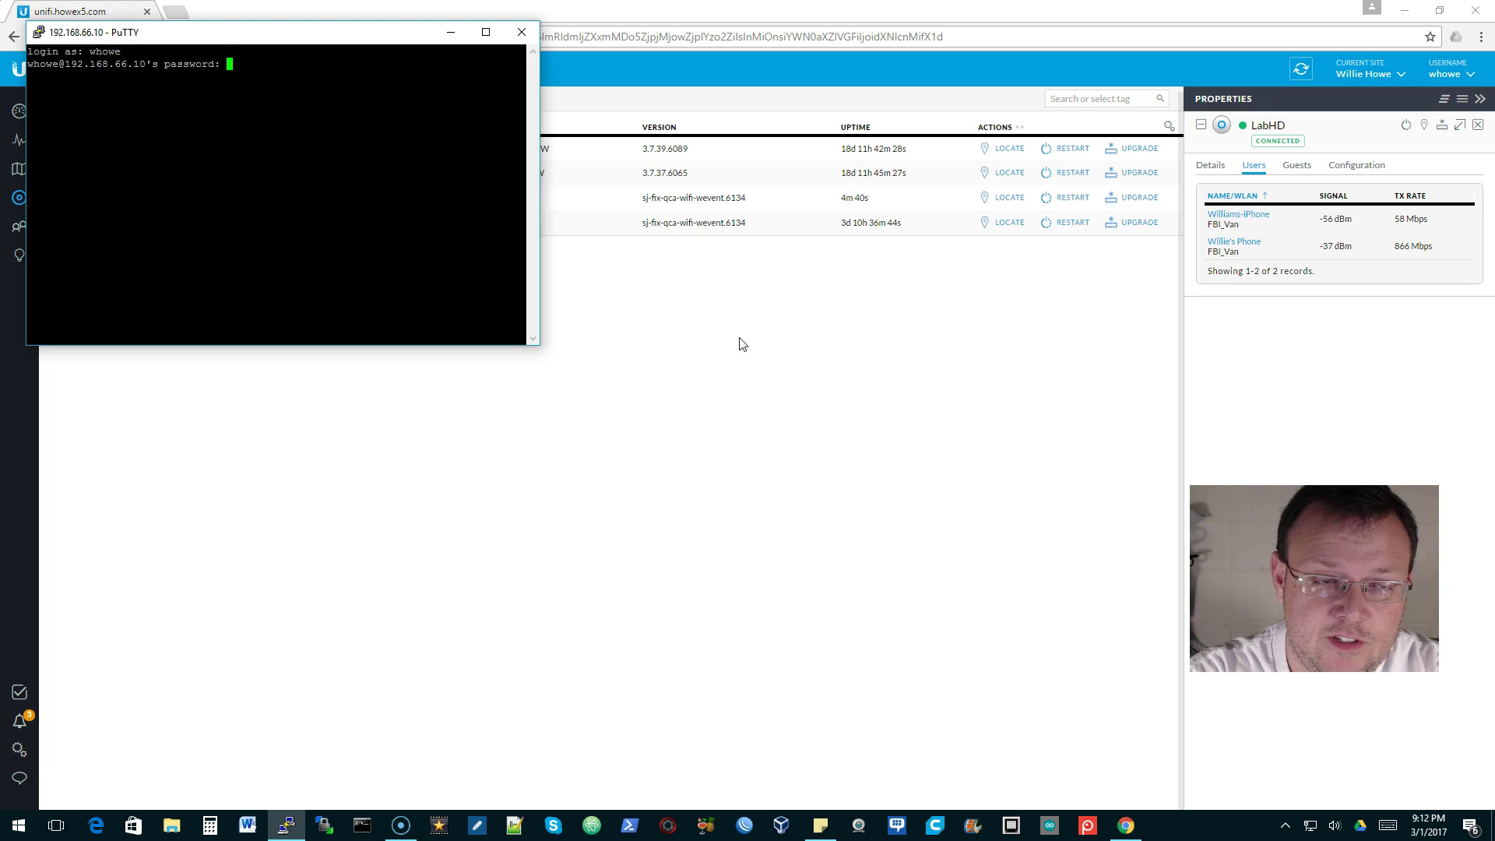
key("Return")
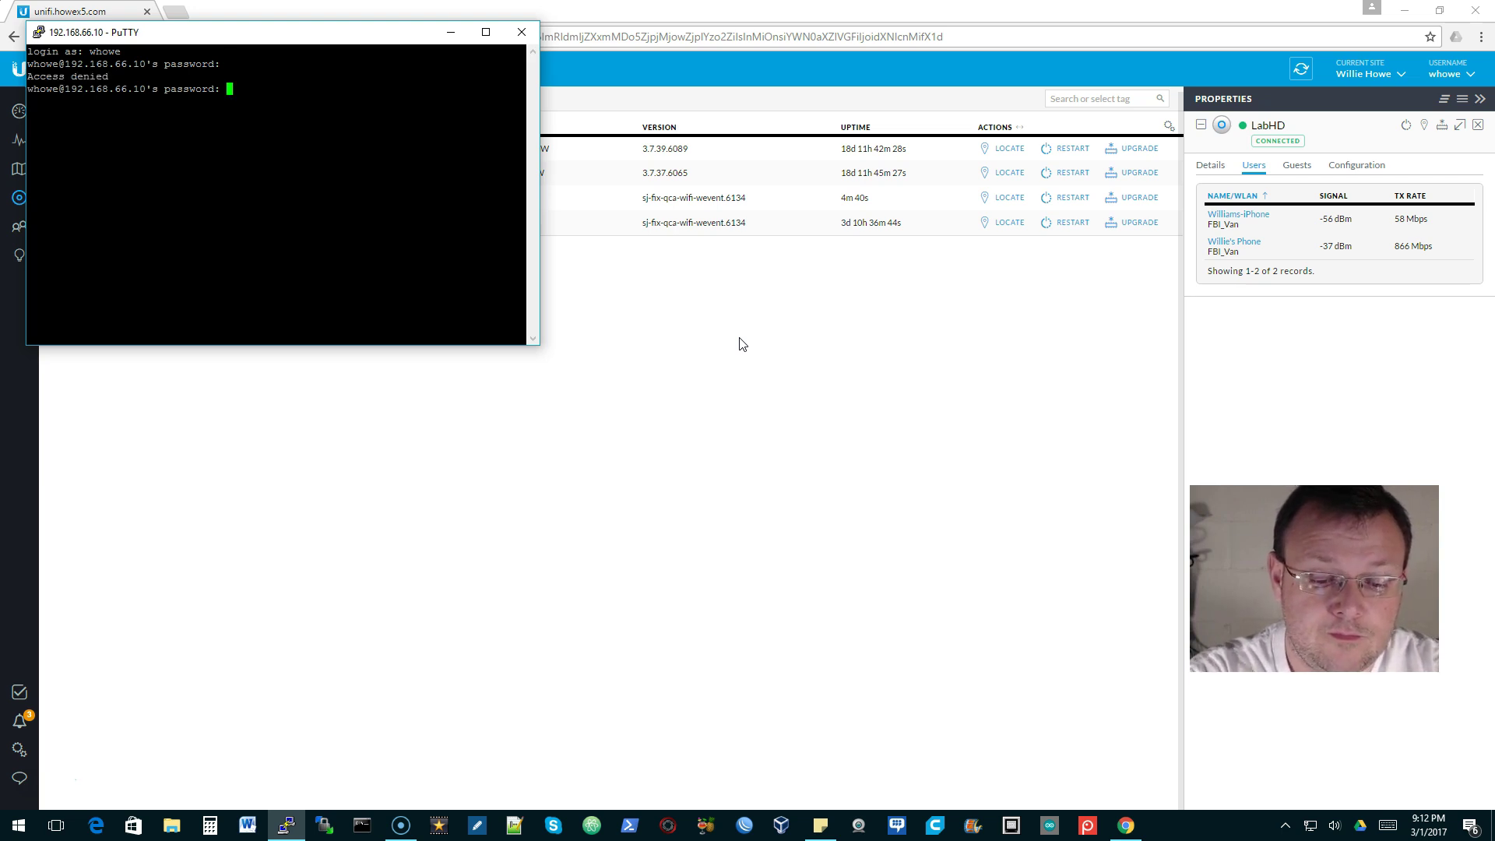
key("Return")
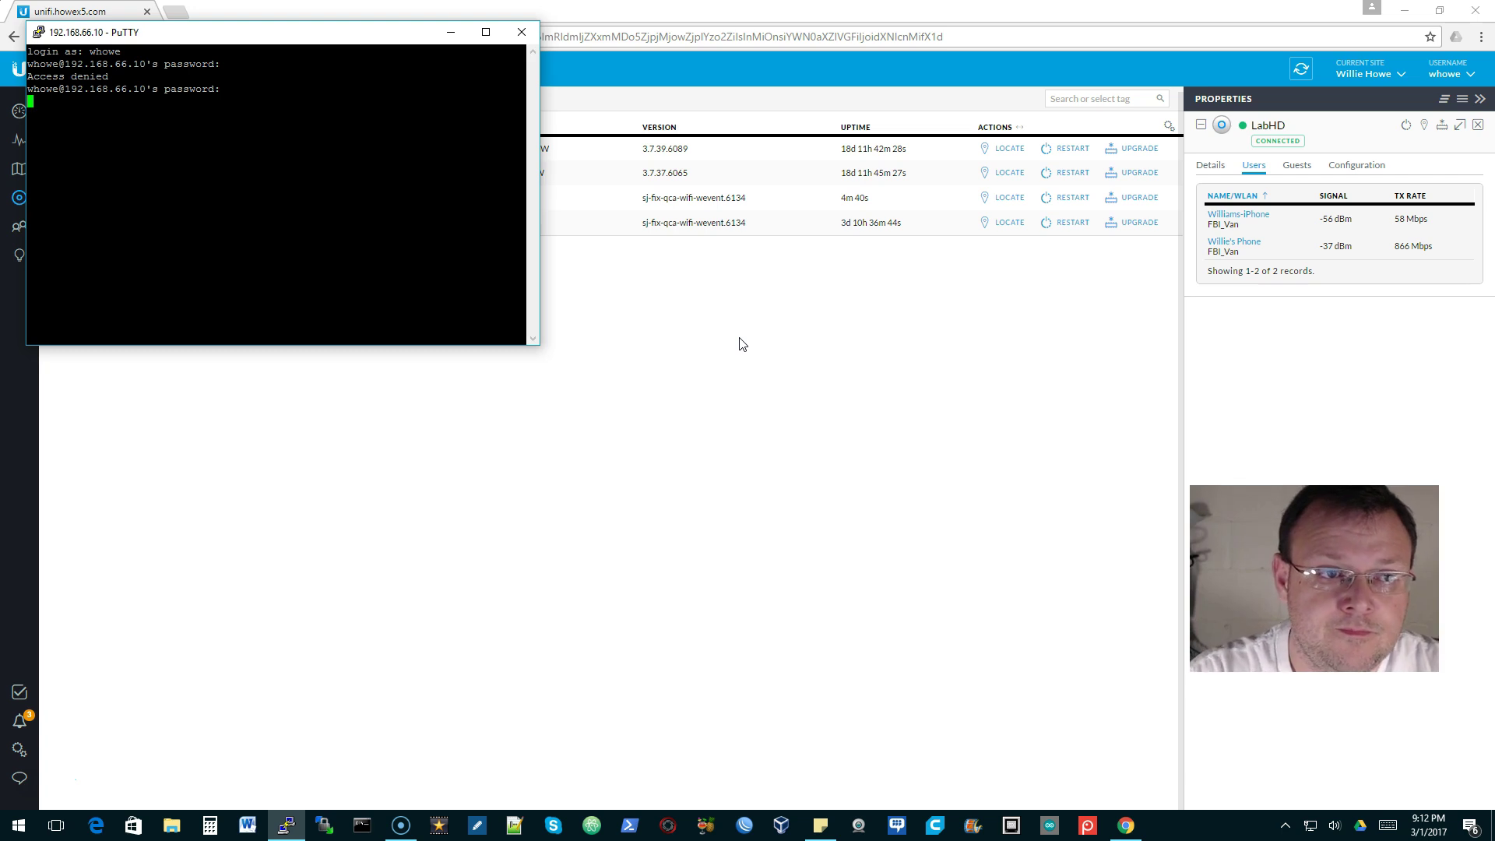
left_click_drag(280, 32, 549, 129)
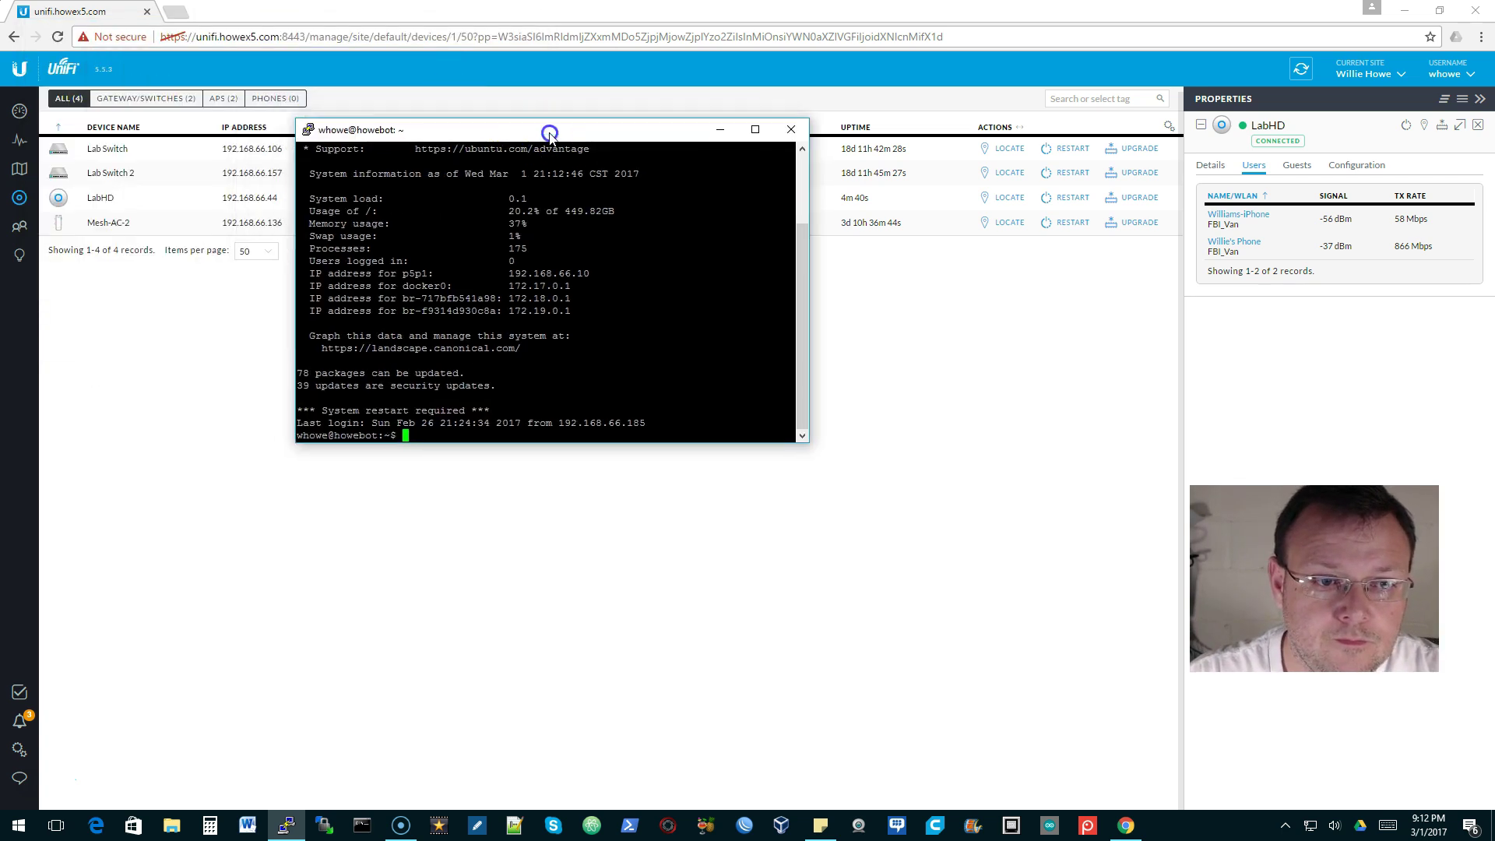
key("Return")
key("Return")
key("Return")
key("Return")
key("Return")
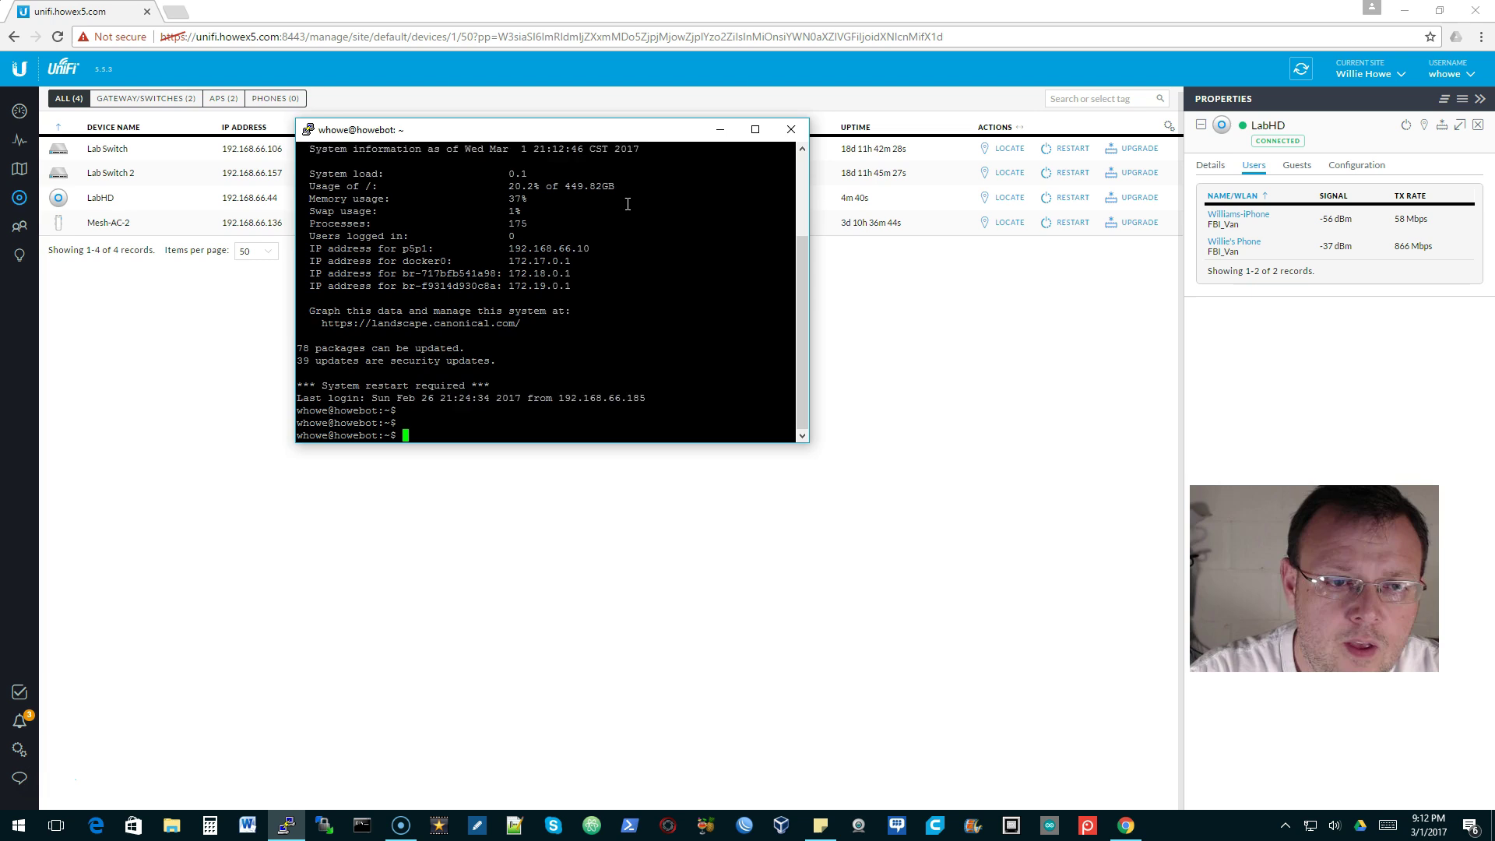
key("Return")
key("Return")
key("Return")
key("Return")
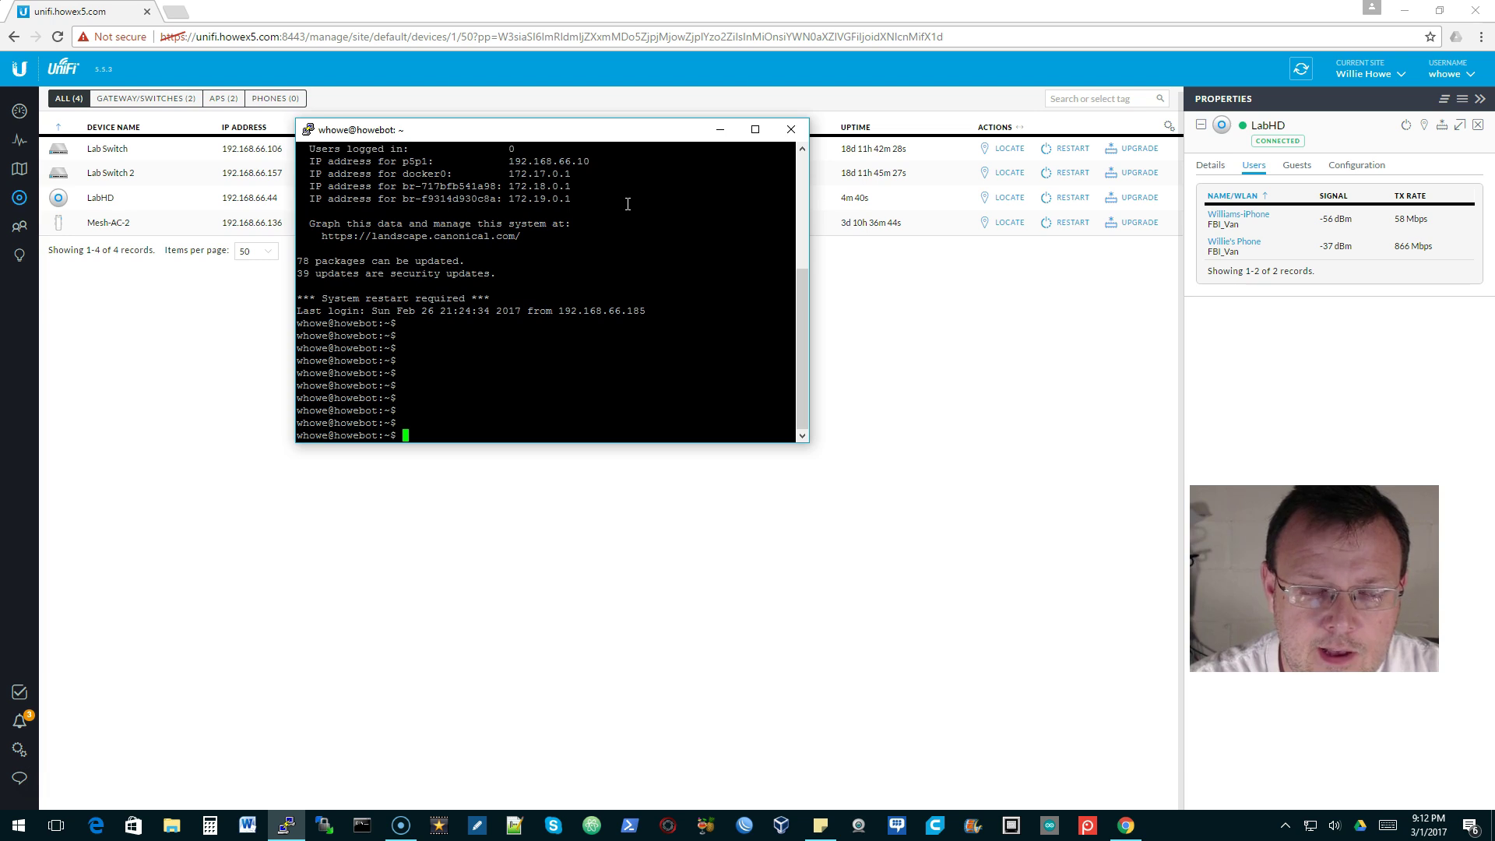
type("ipe")
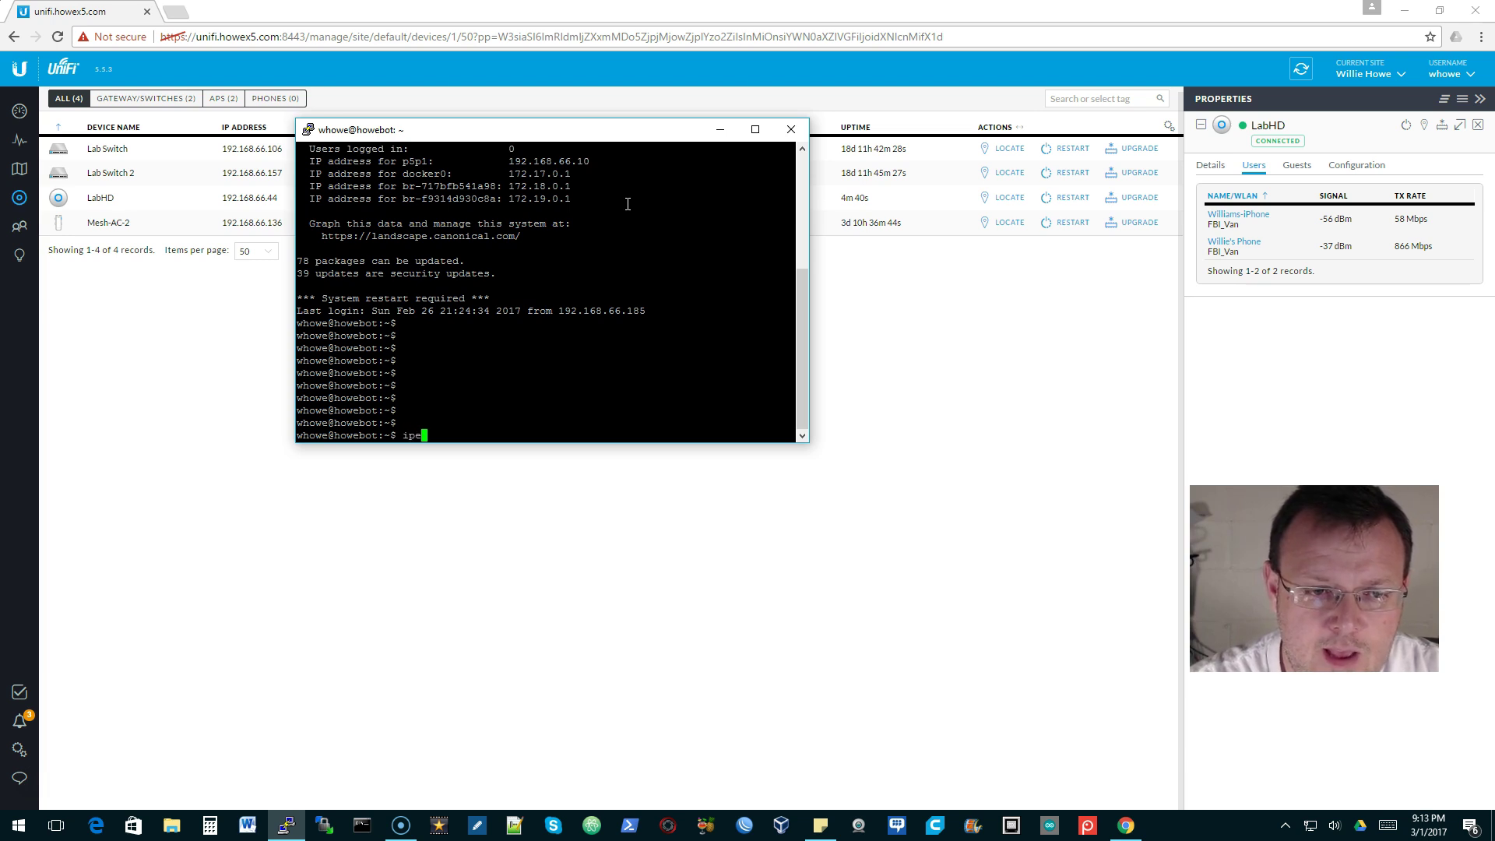
type("rf3 -s")
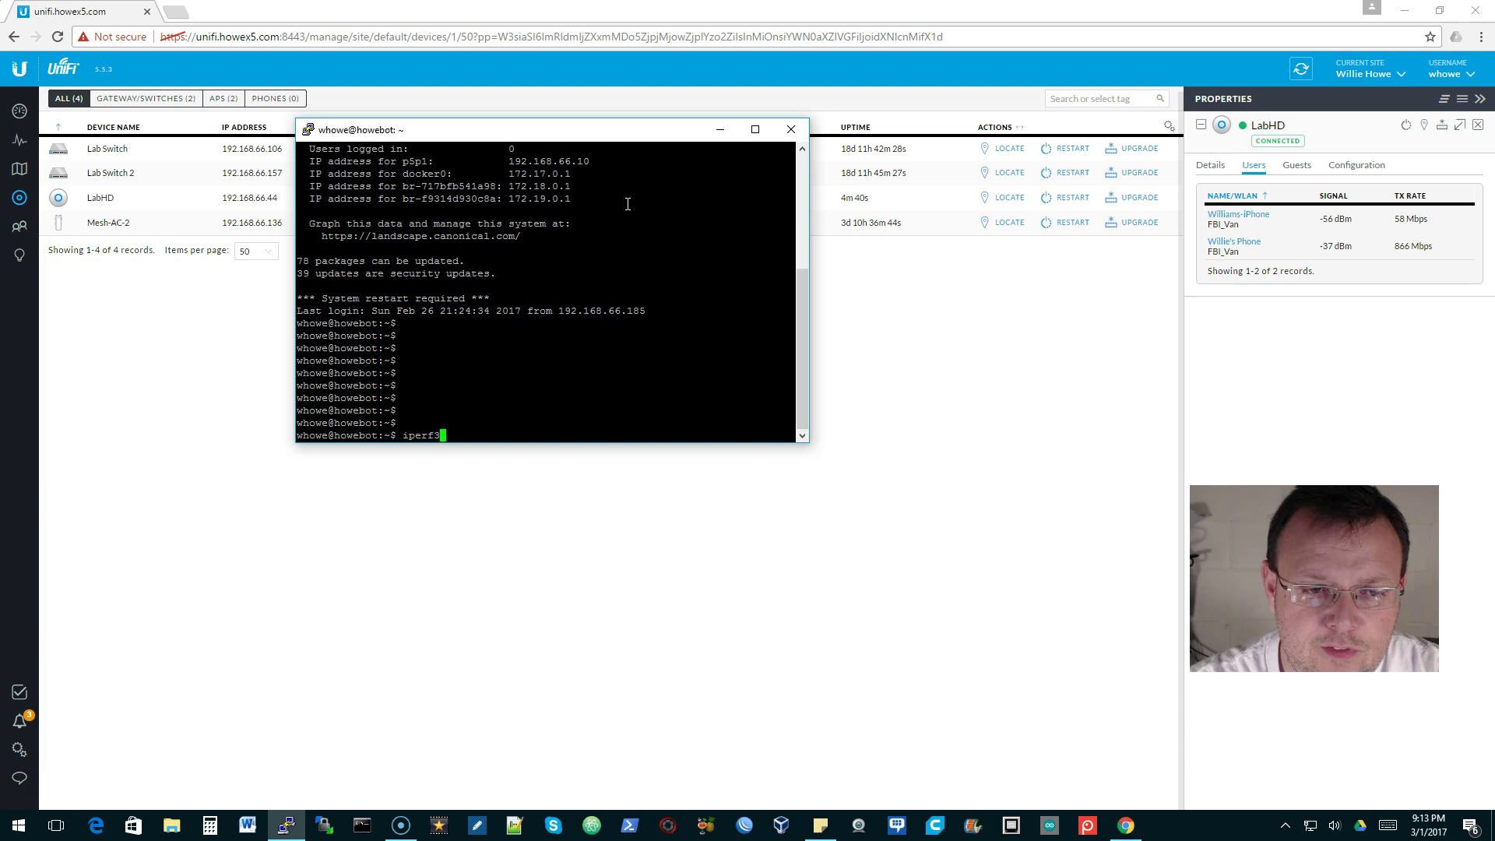
Step: Run iperf3 -s so the server listens on port 5201
key("Return")
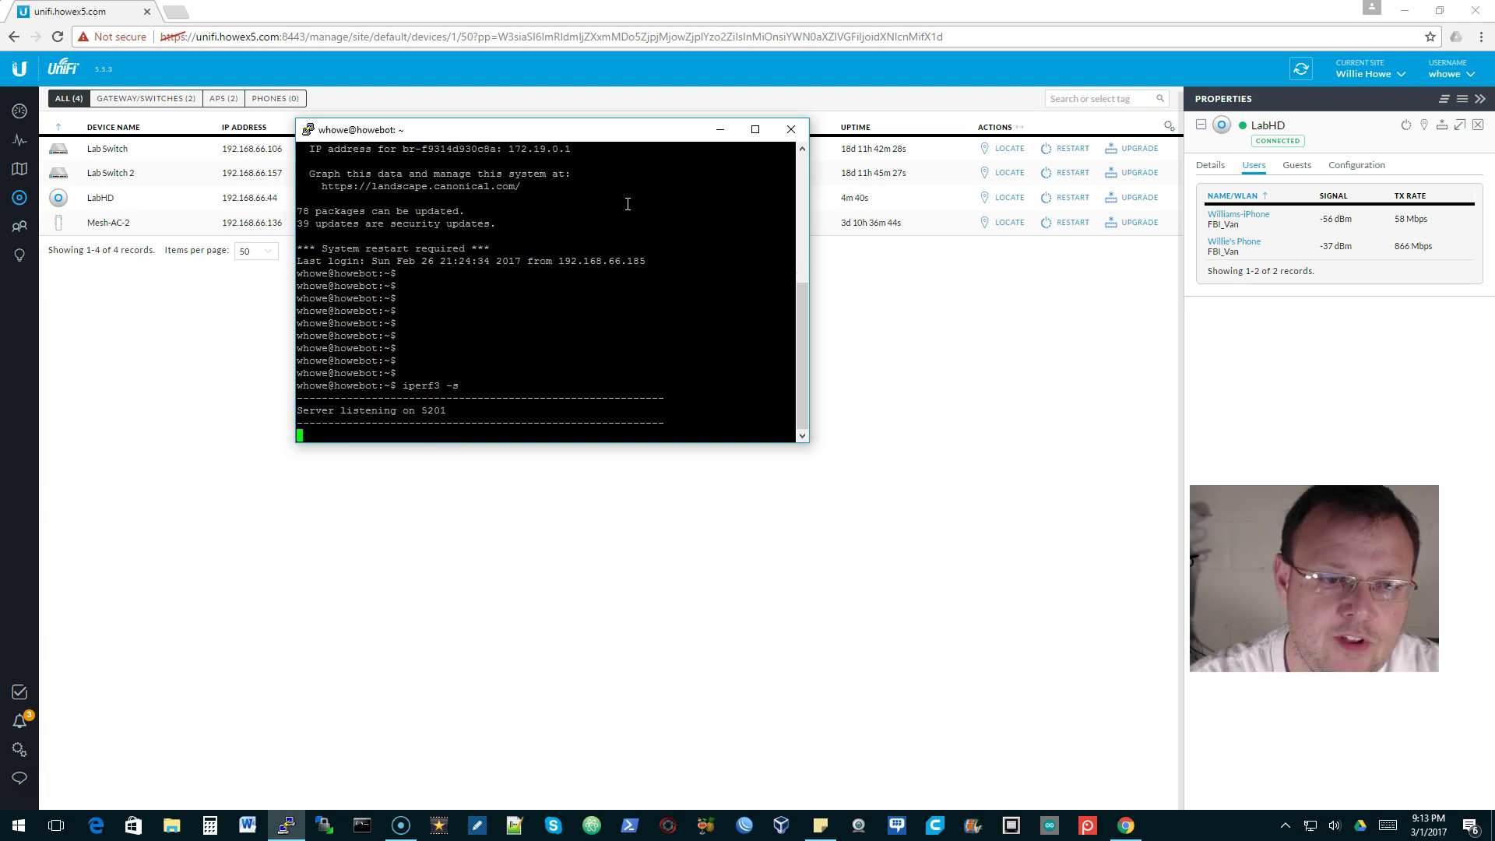